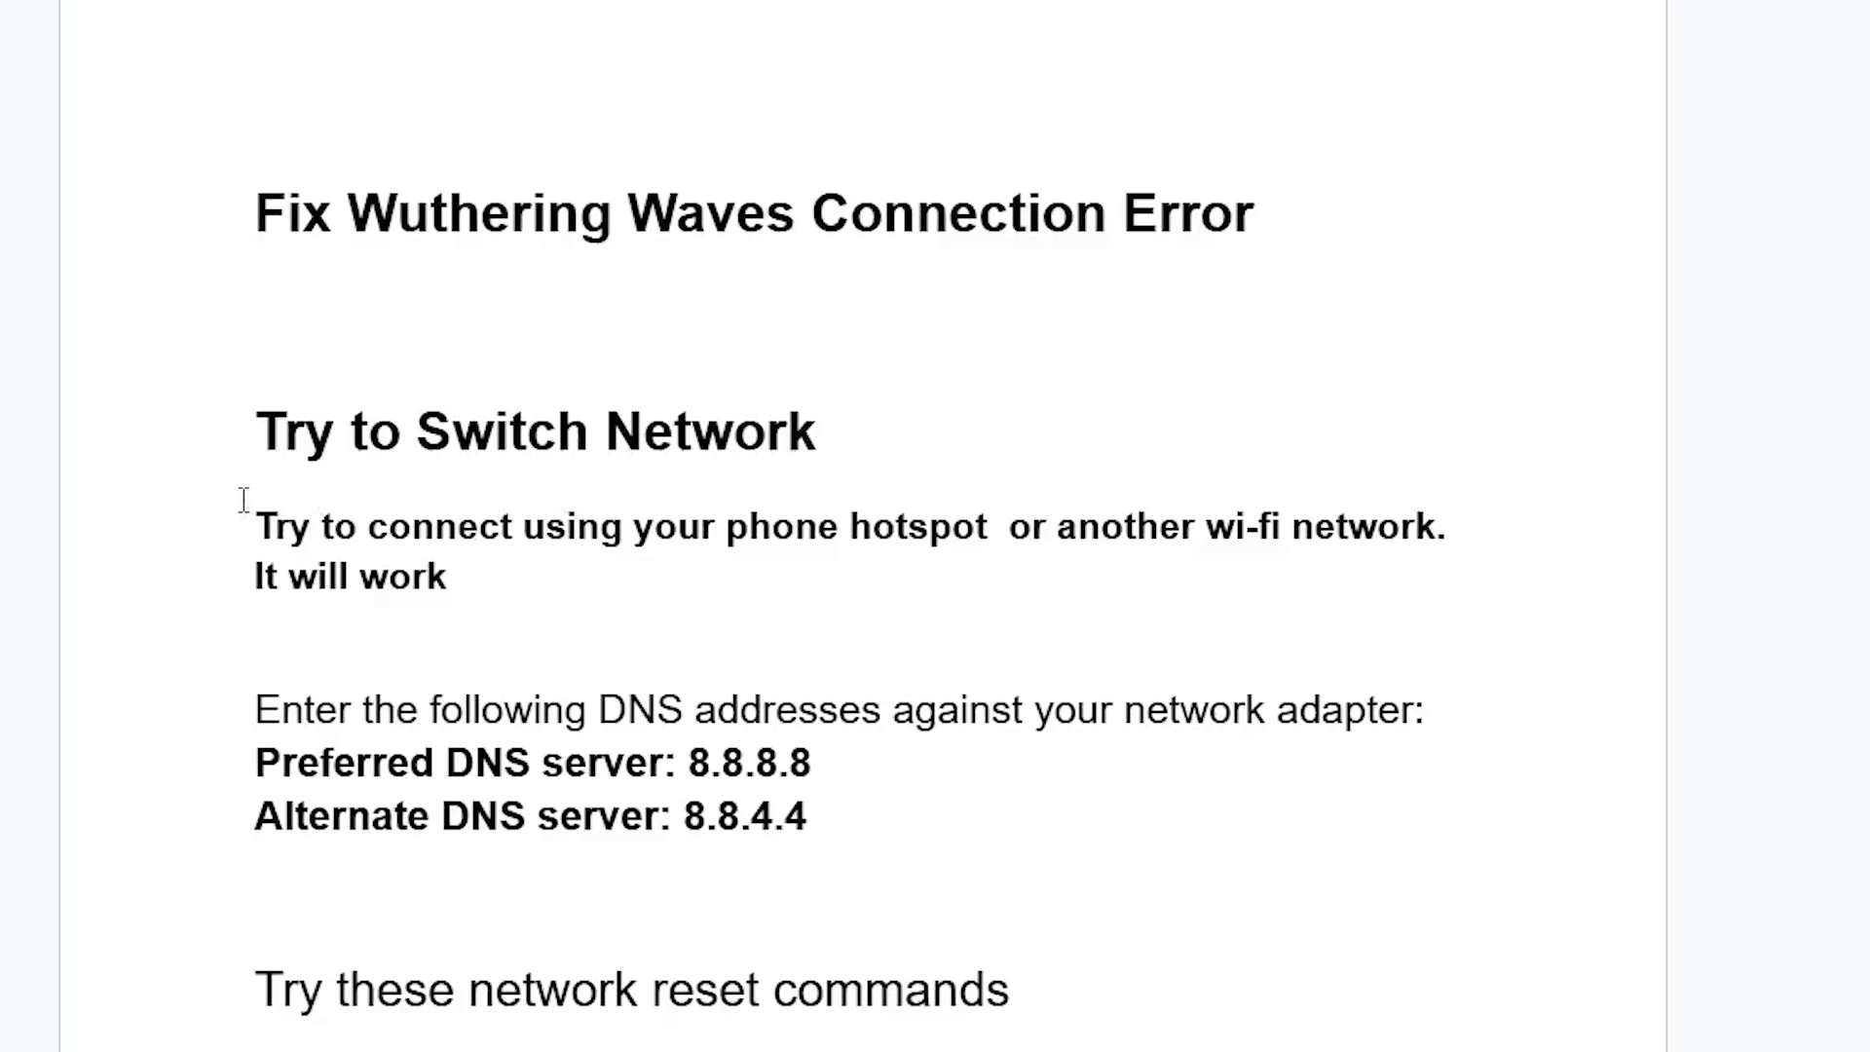
Highlight the paragraph about switching networks, then launch Network Connections with ncpa.cpl.
{"action": "left_click_drag", "start_coordinate": [251, 519], "coordinate": [534, 605]}
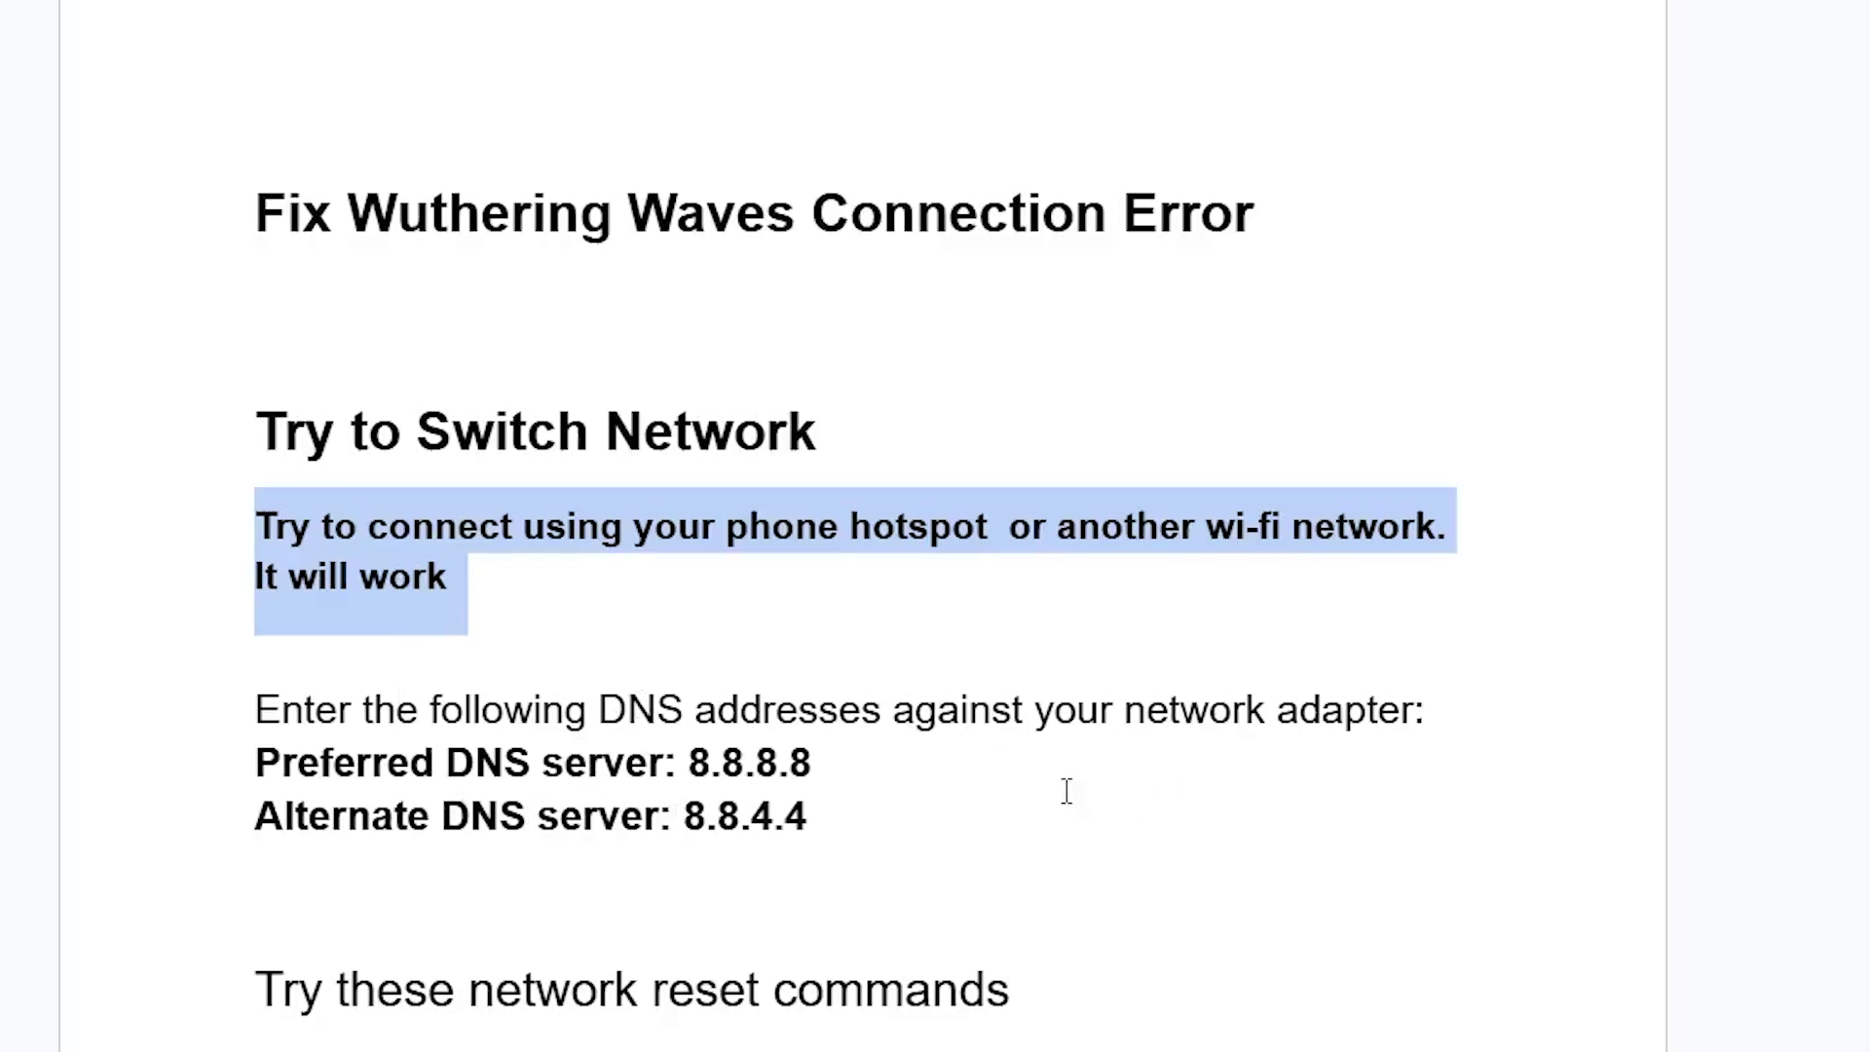
{"action": "left_click", "coordinate": [876, 781]}
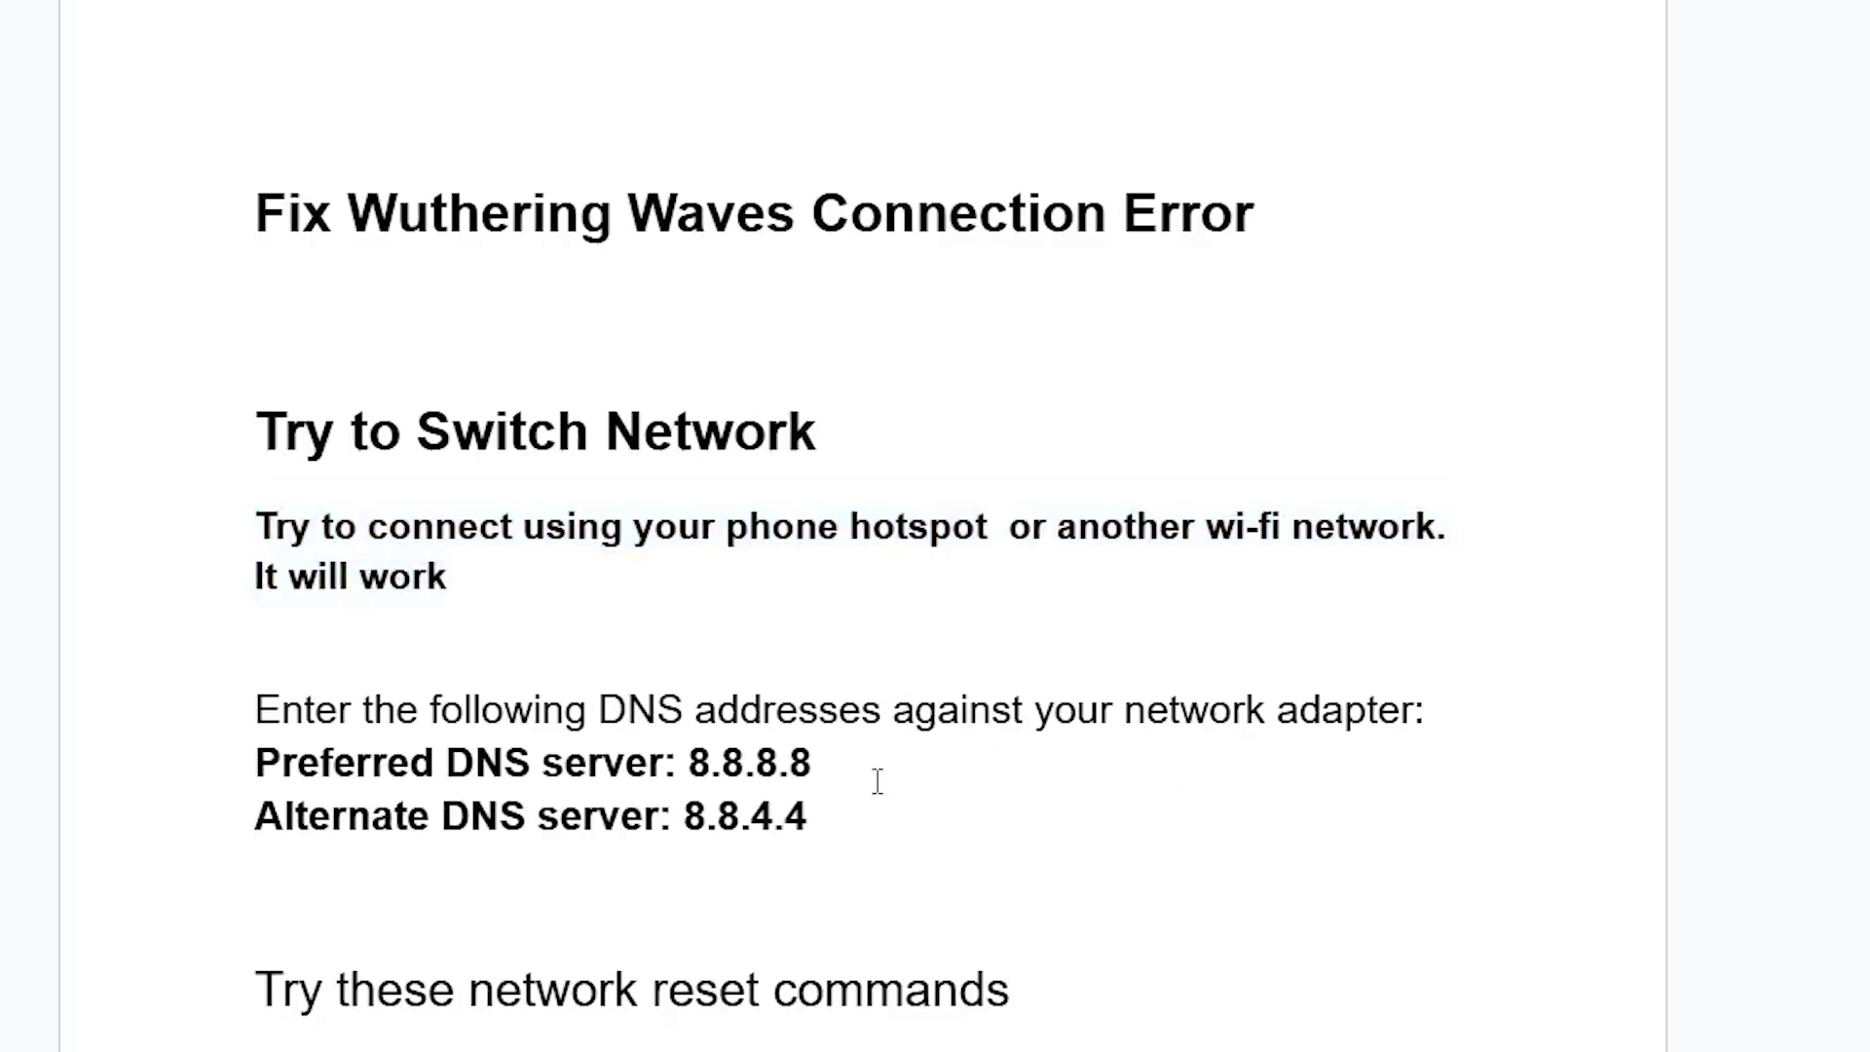
{"action": "key", "text": "super+r"}
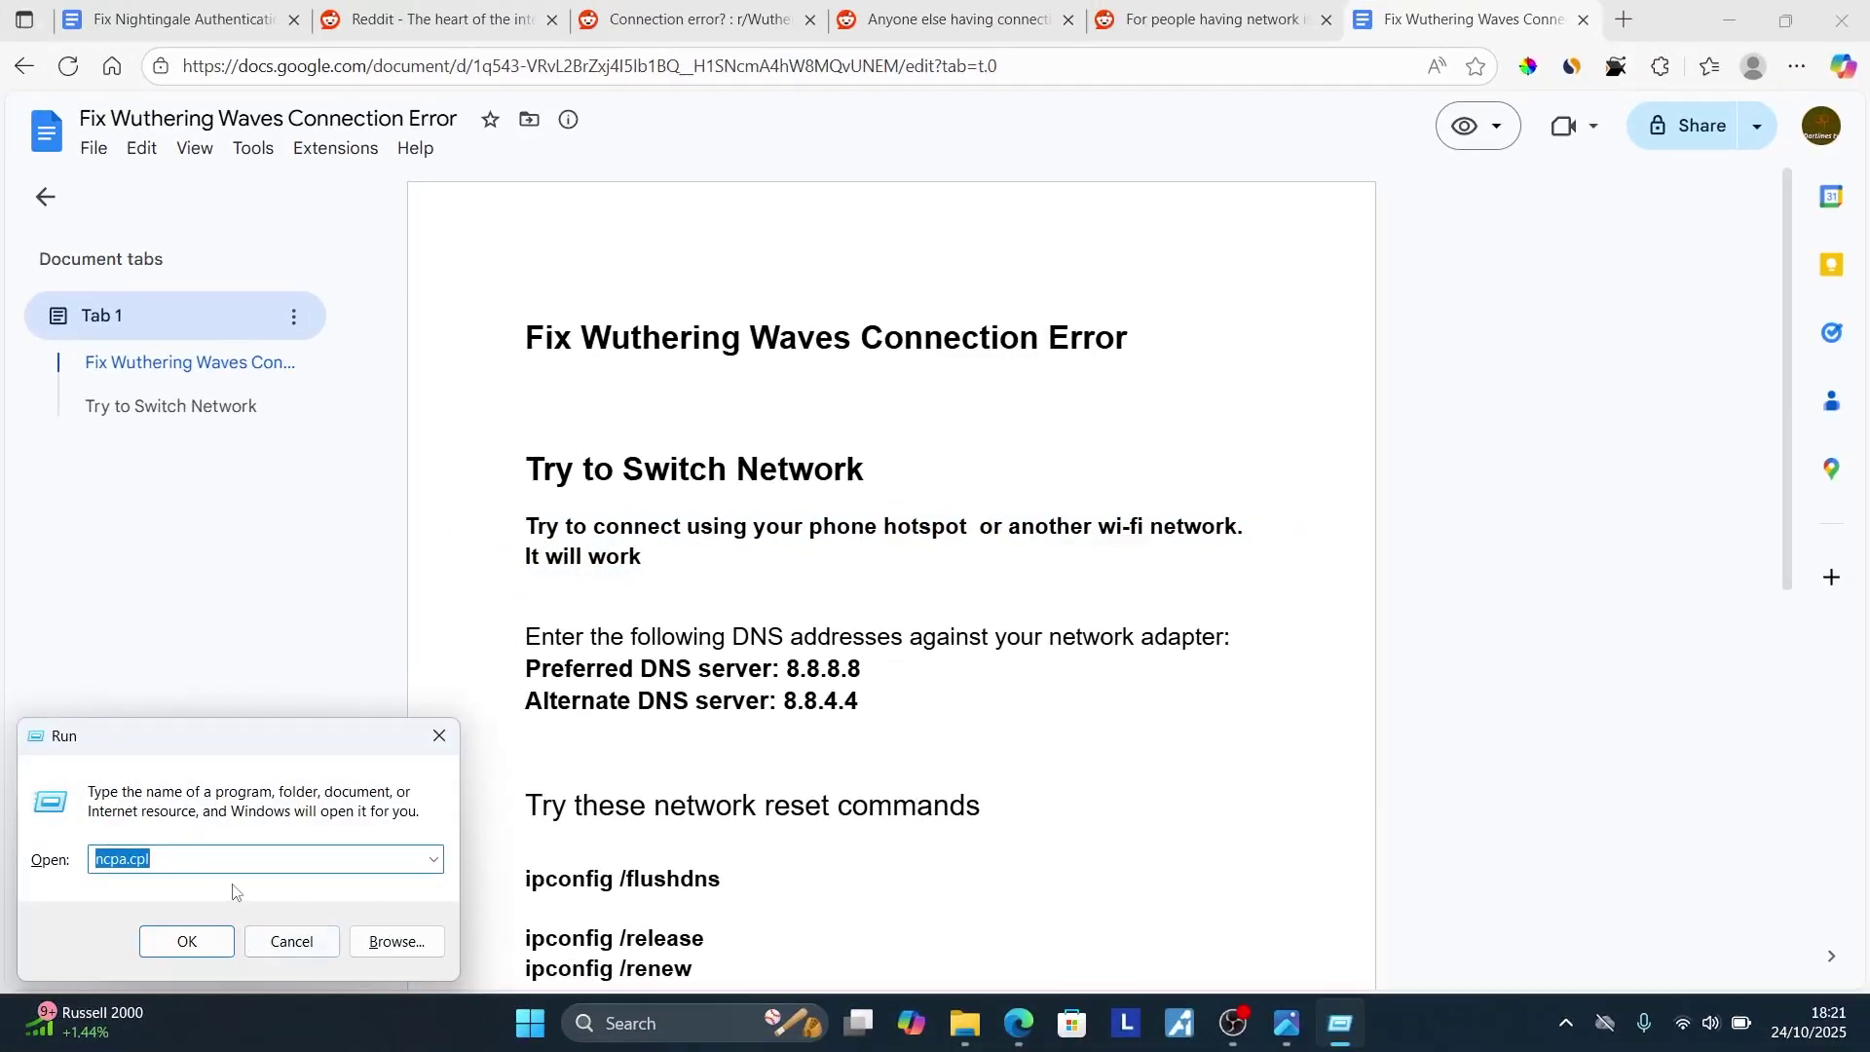
{"action": "left_click", "coordinate": [230, 859]}
{"action": "left_click", "coordinate": [188, 941]}
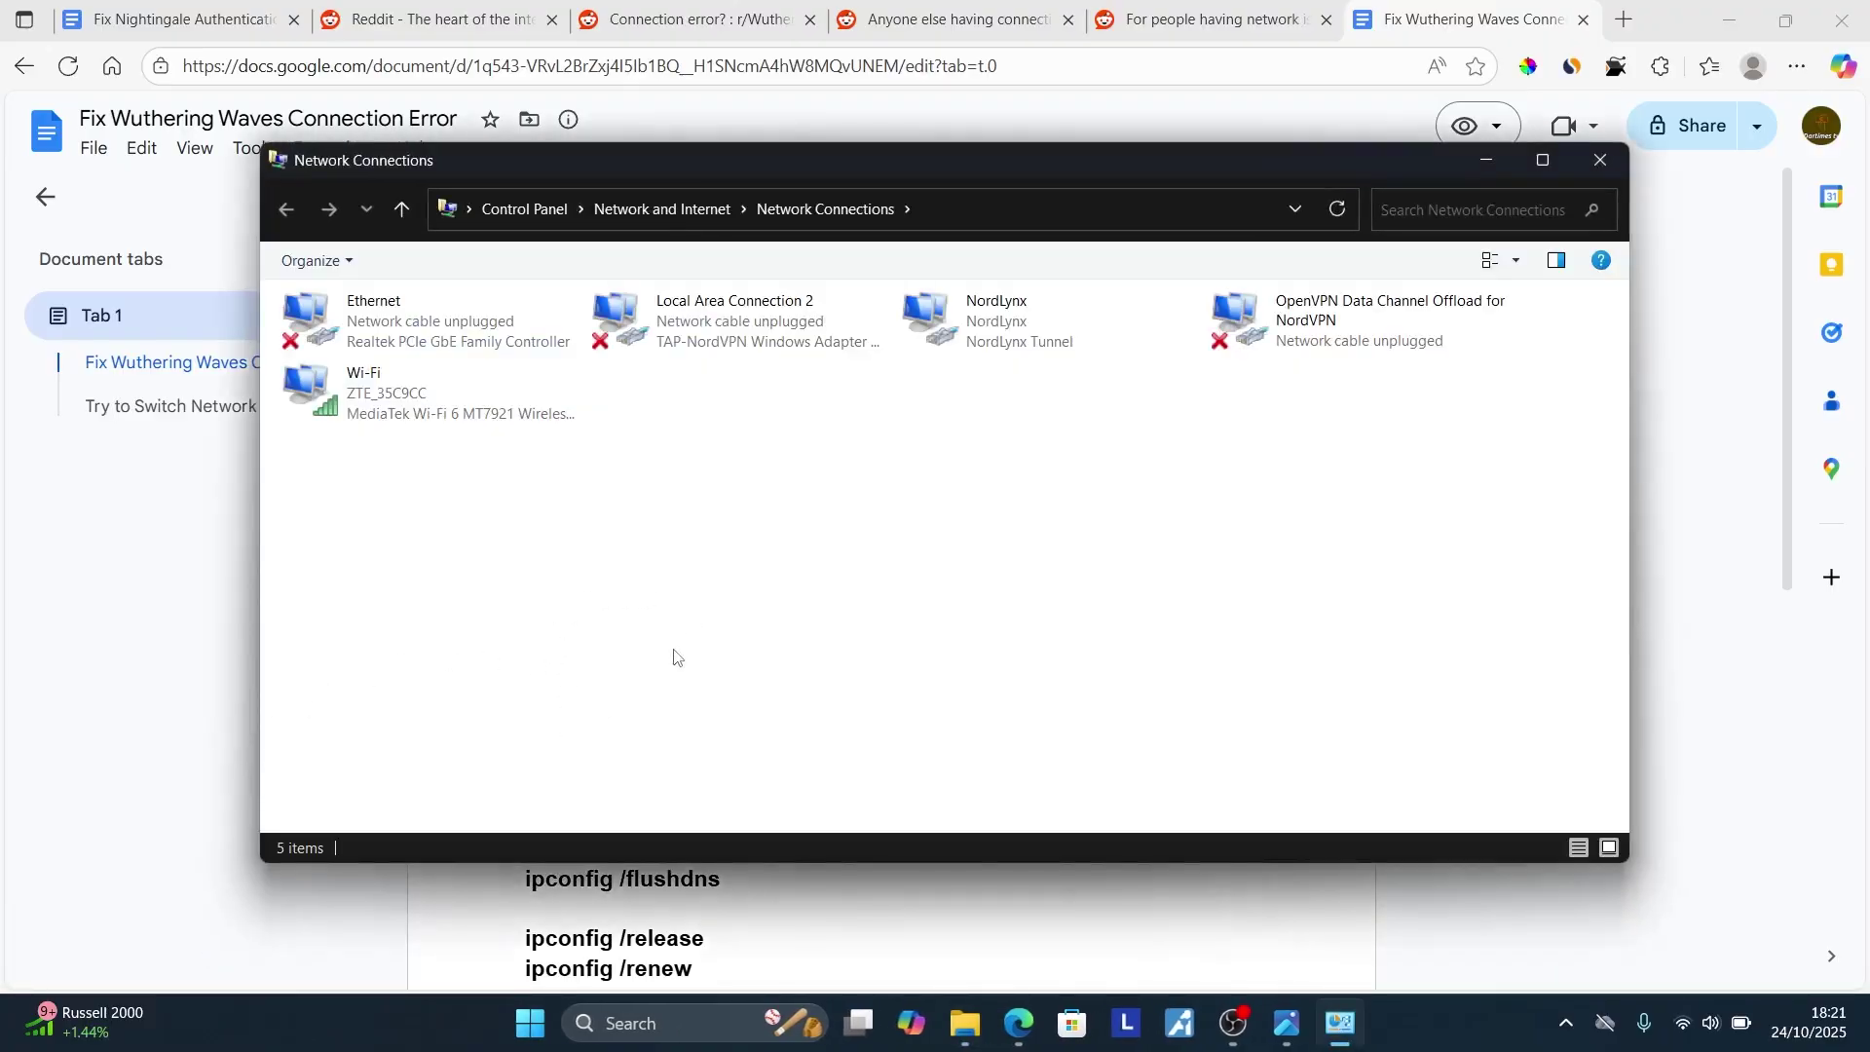
Open the Internet Protocol Version 4 (TCP/IPv4) properties of the Wi-Fi connection.
{"action": "left_click", "coordinate": [478, 416]}
{"action": "right_click", "coordinate": [477, 415]}
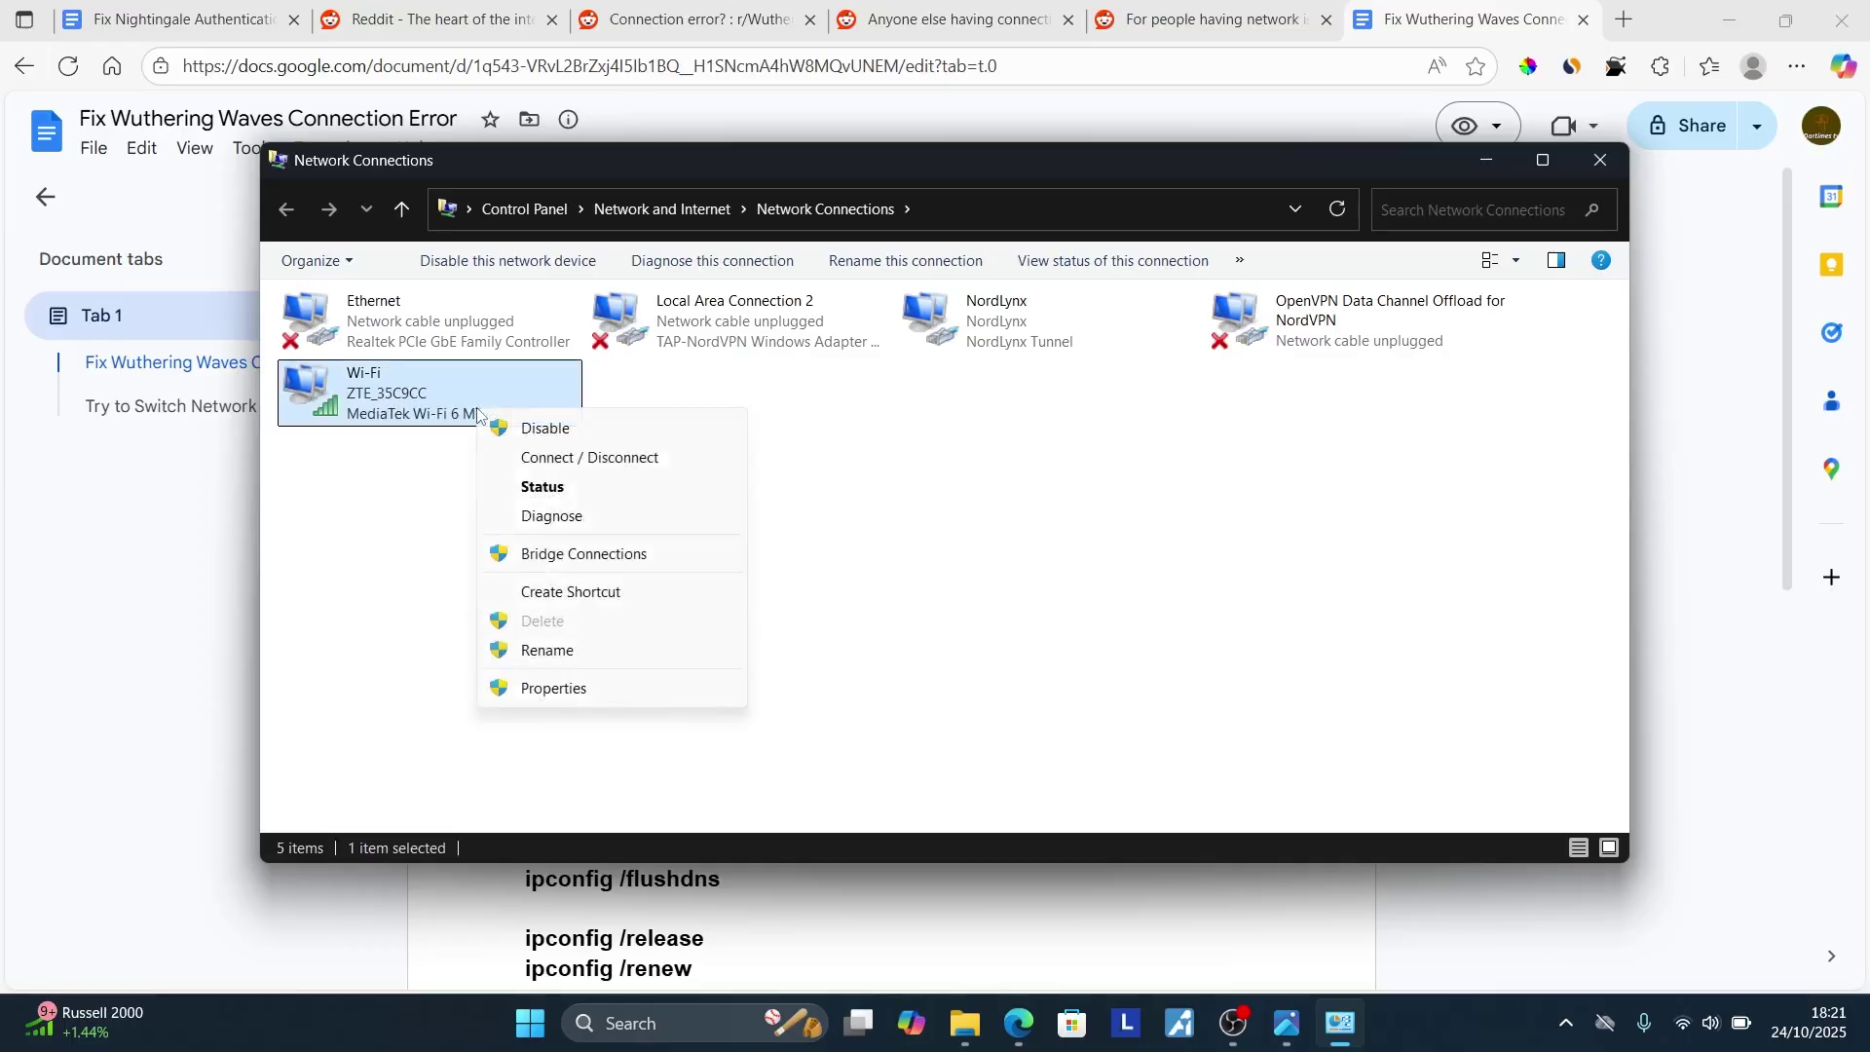
{"action": "left_click", "coordinate": [521, 689]}
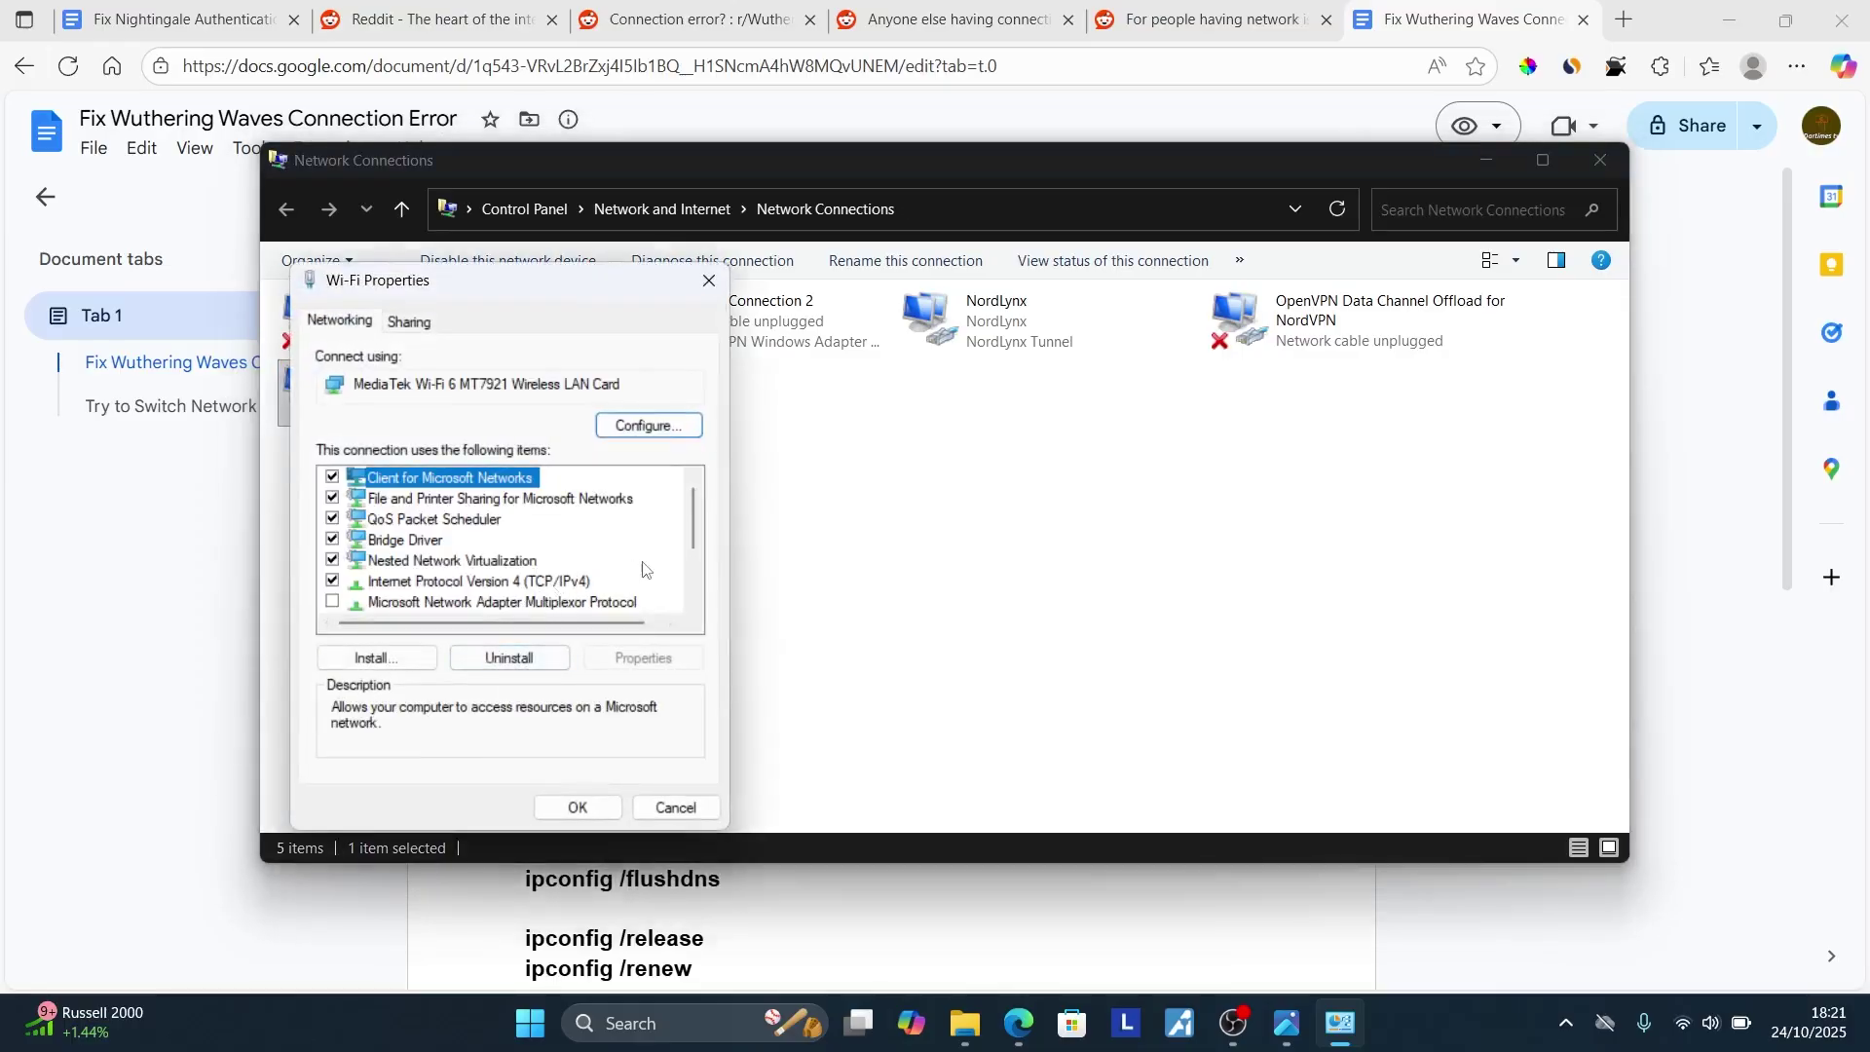
{"action": "left_click", "coordinate": [464, 583]}
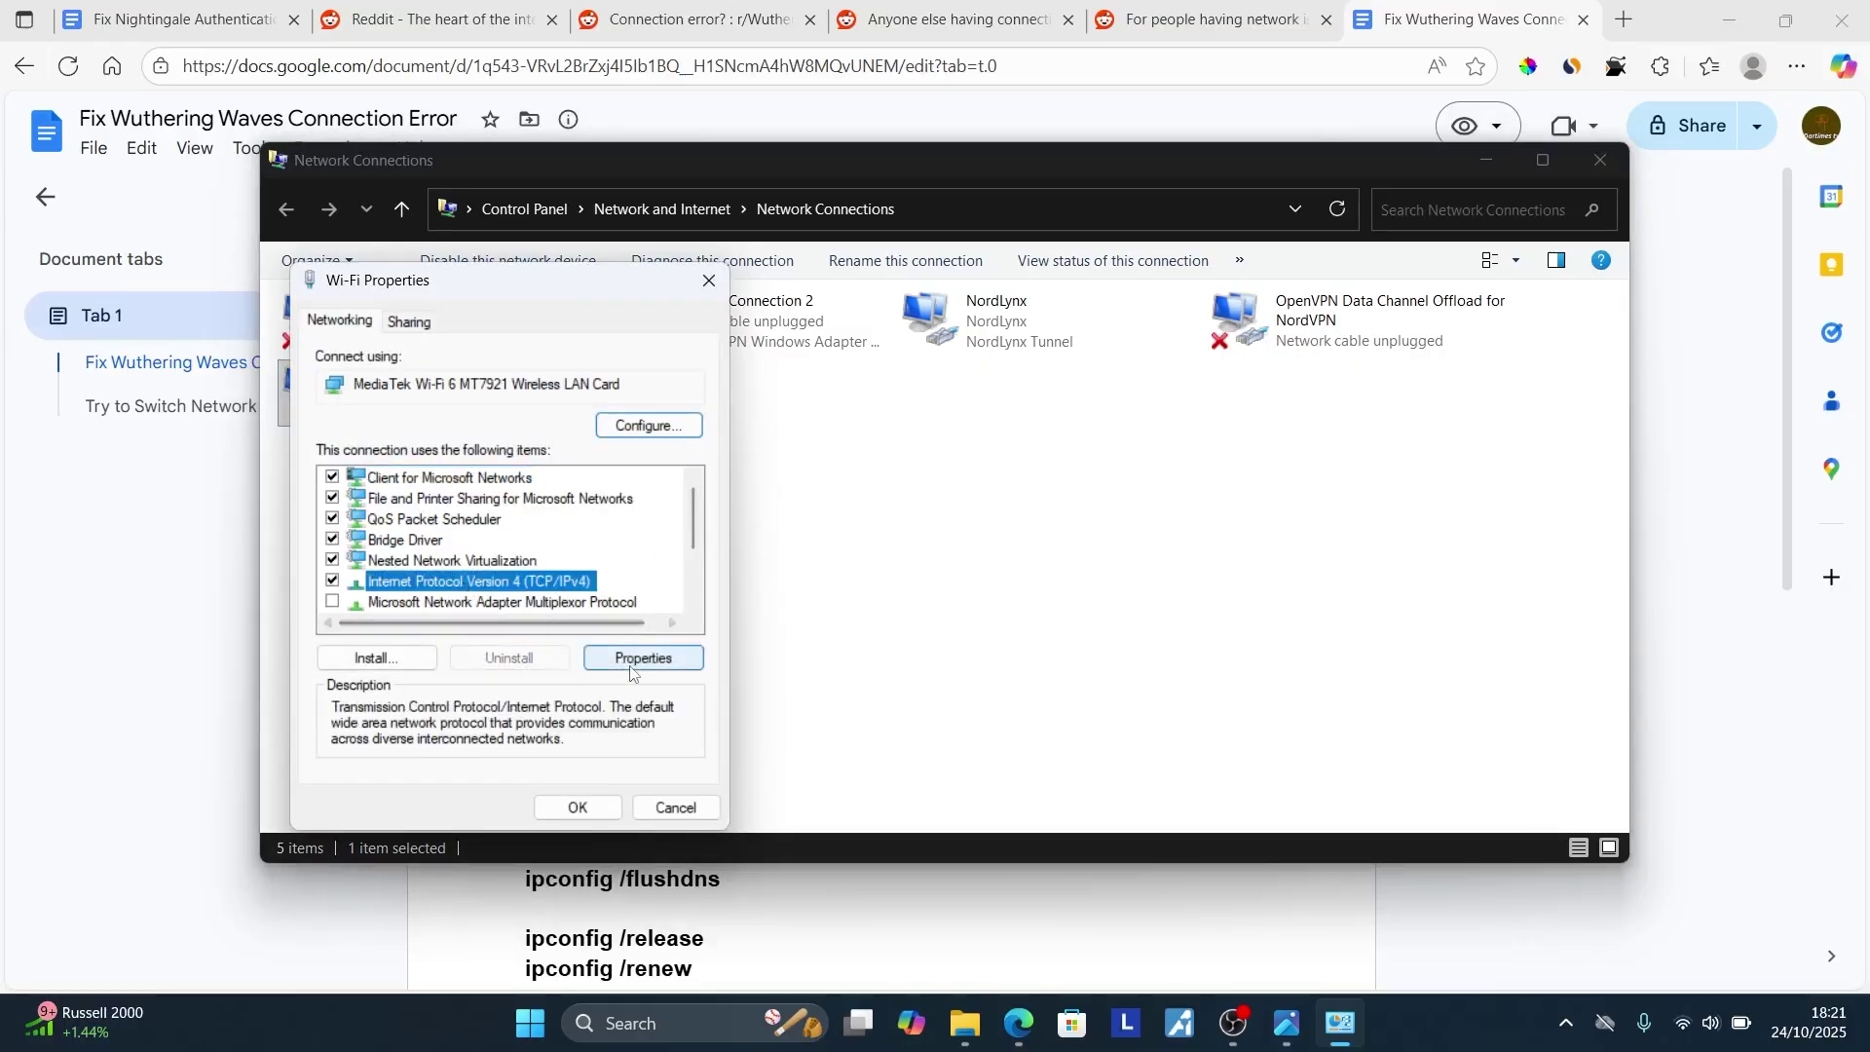
{"action": "left_click", "coordinate": [635, 658]}
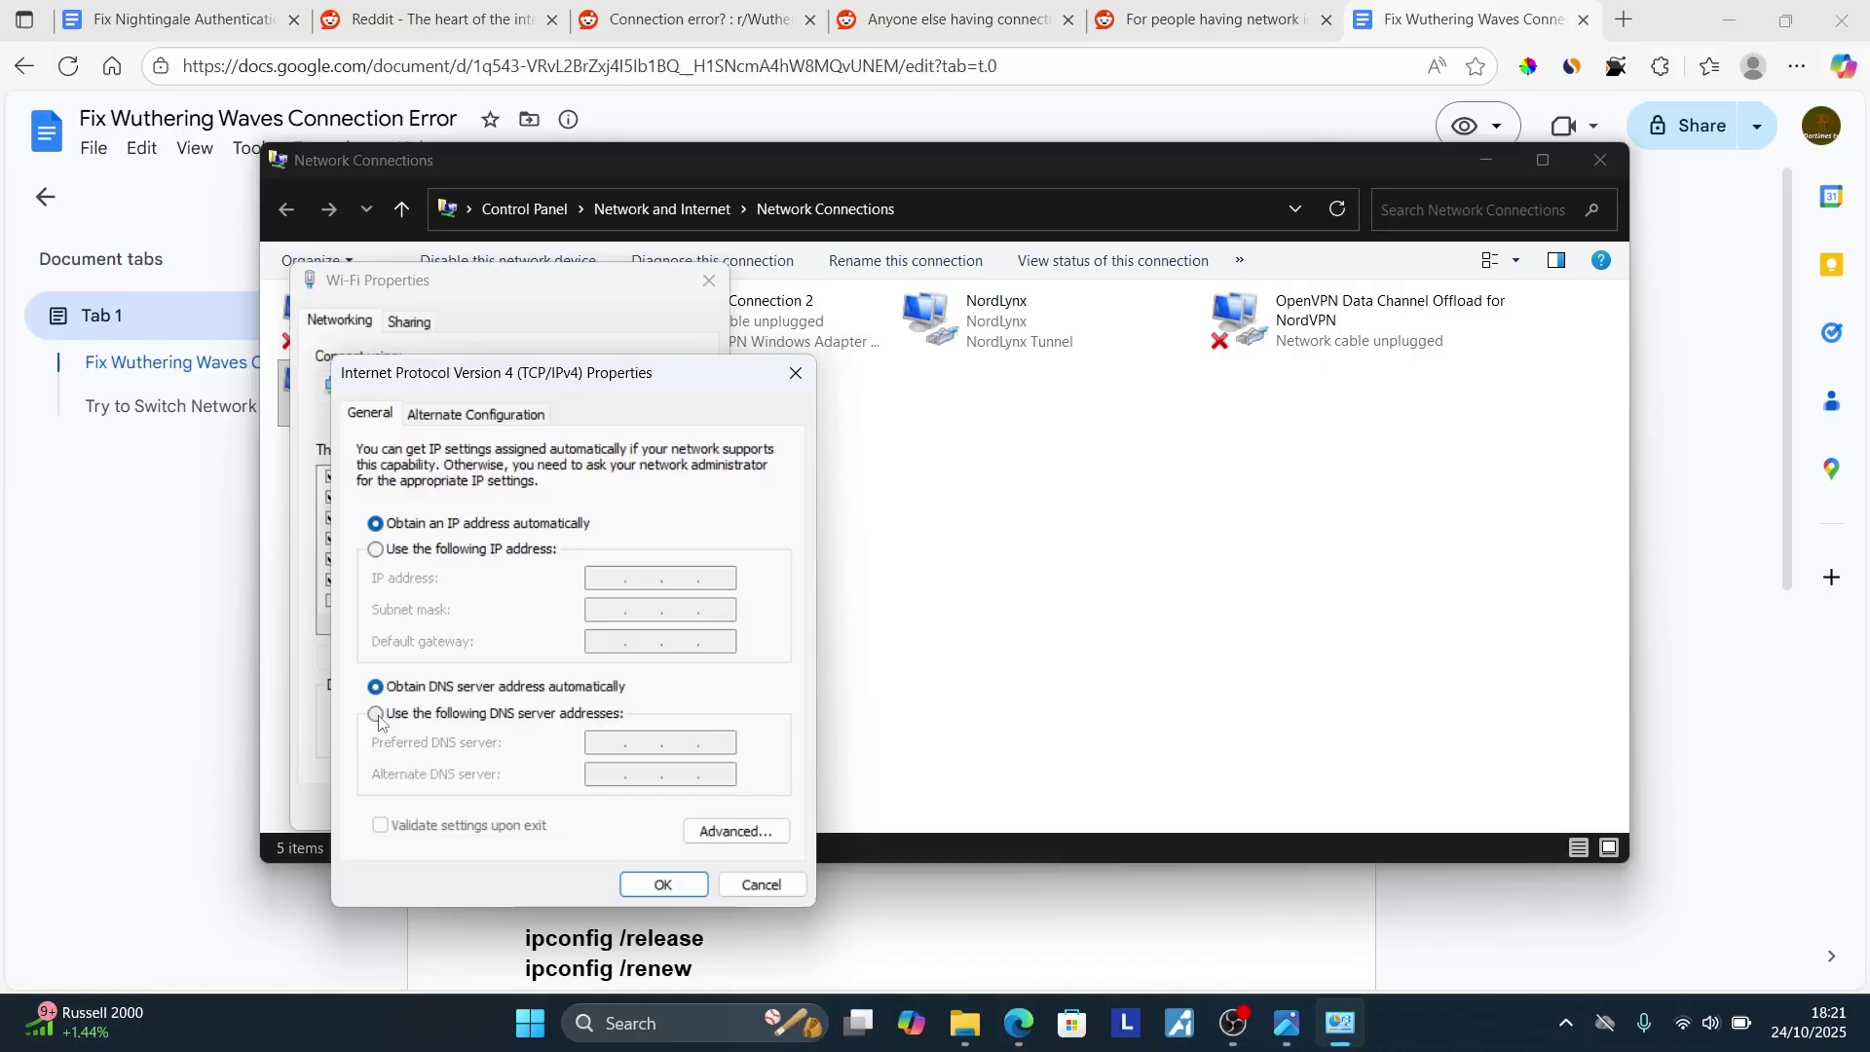
Switch to manual DNS and start typing 8.8.8 and 8.8. as the server addresses.
{"action": "left_click", "coordinate": [379, 720]}
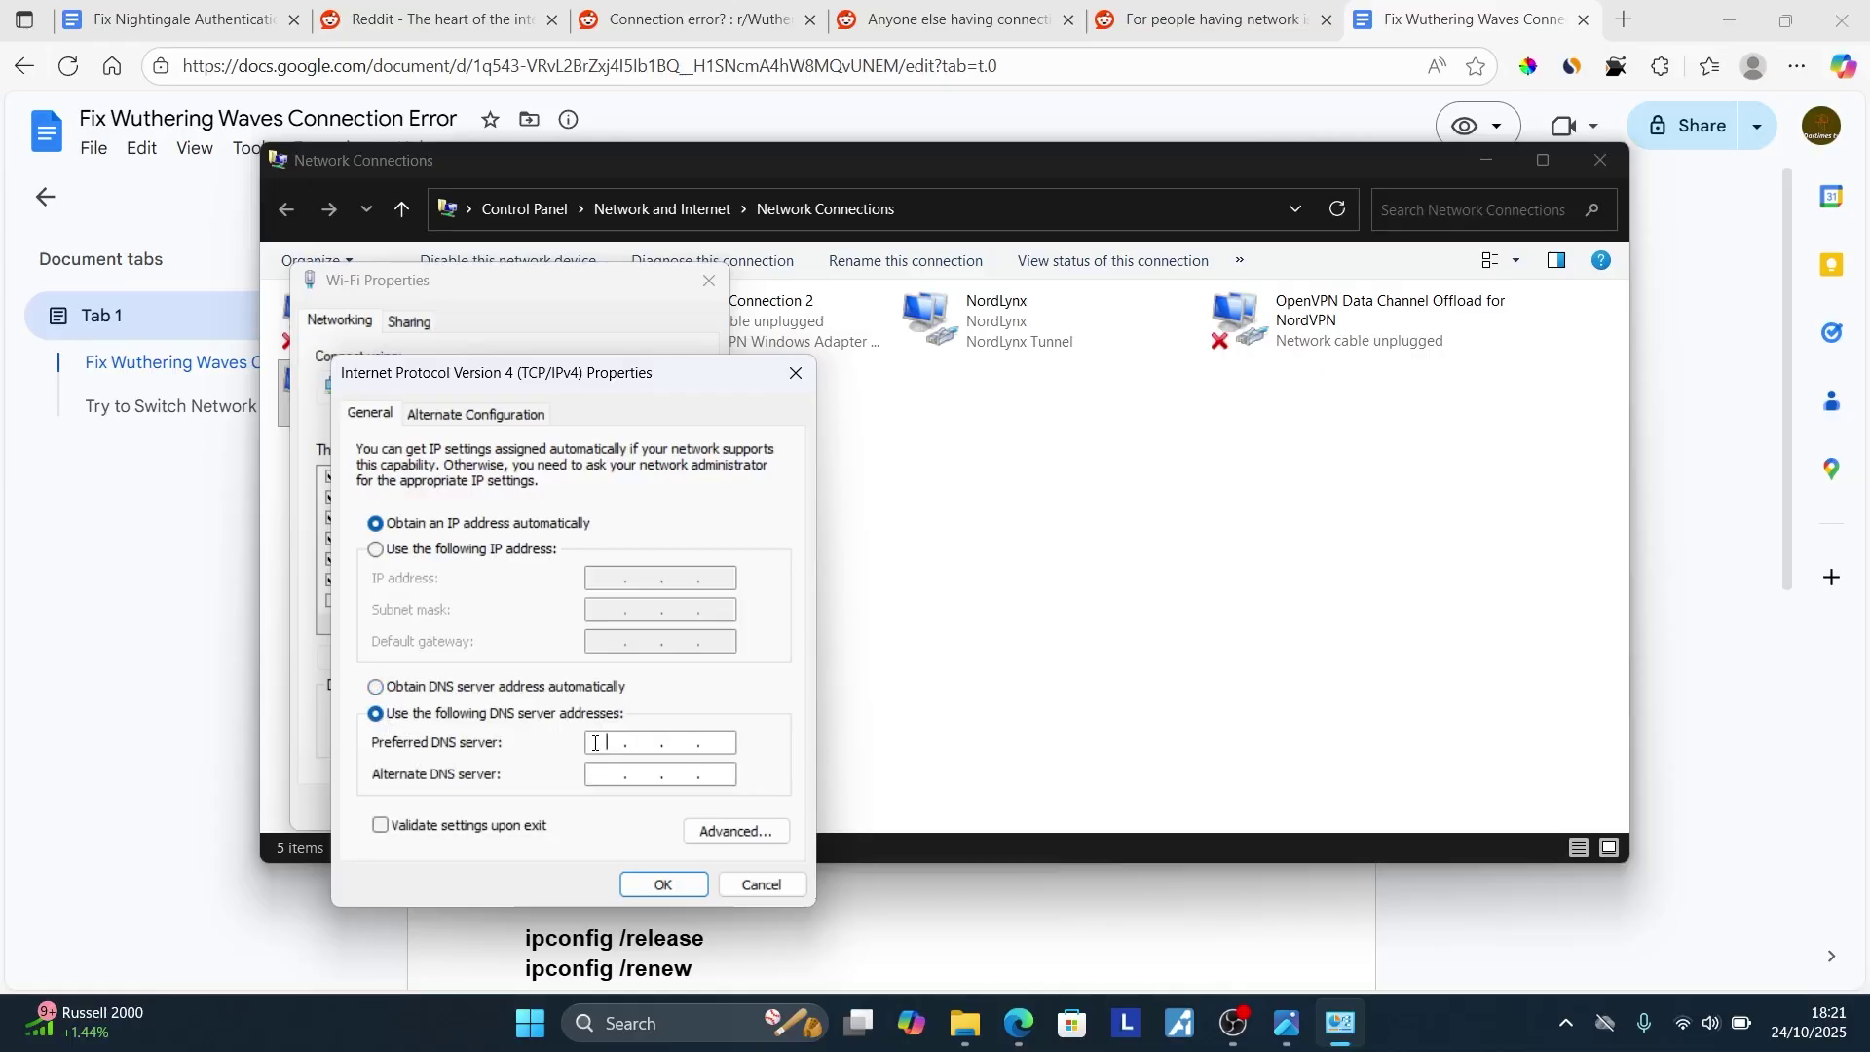
{"action": "type", "text": "8.8.8"}
{"action": "left_click", "coordinate": [655, 773]}
{"action": "type", "text": "8.8.8"}
Revert to obtaining DNS automatically and close the IPv4 and Wi-Fi properties without saving.
{"action": "left_click", "coordinate": [375, 688]}
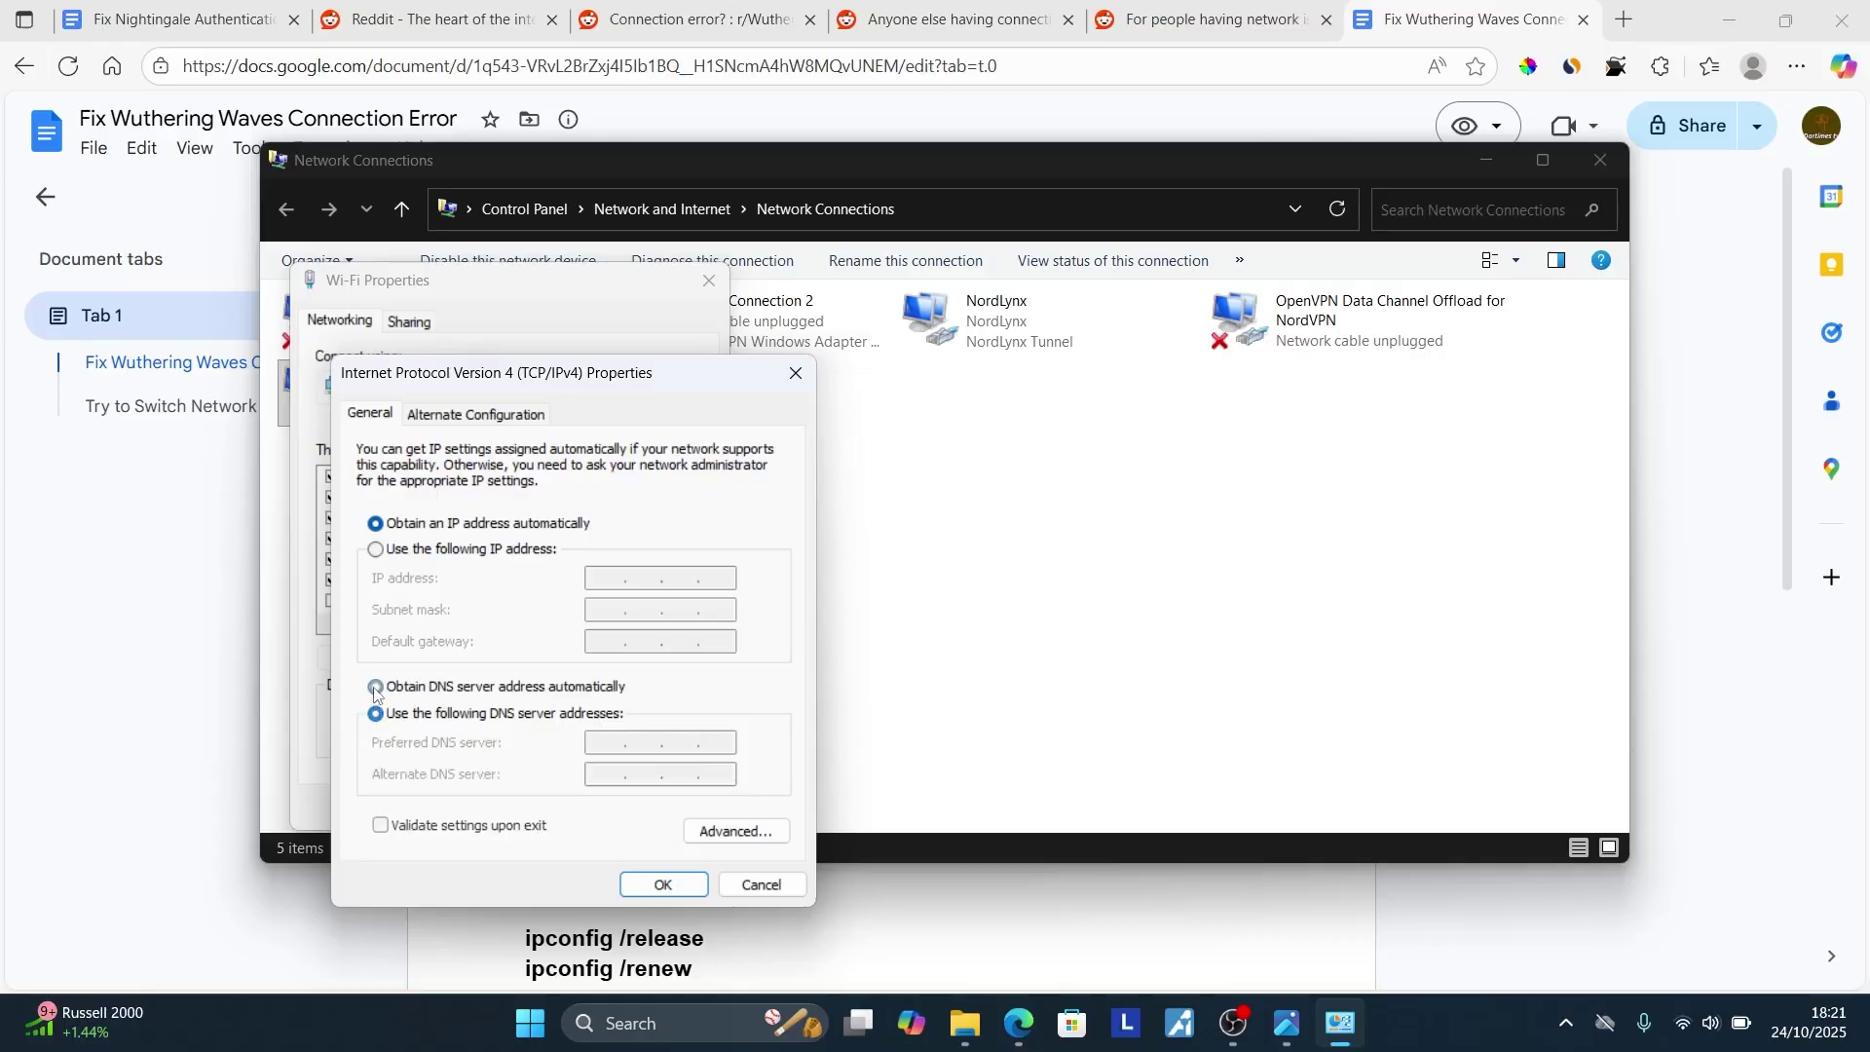
{"action": "left_click", "coordinate": [796, 373]}
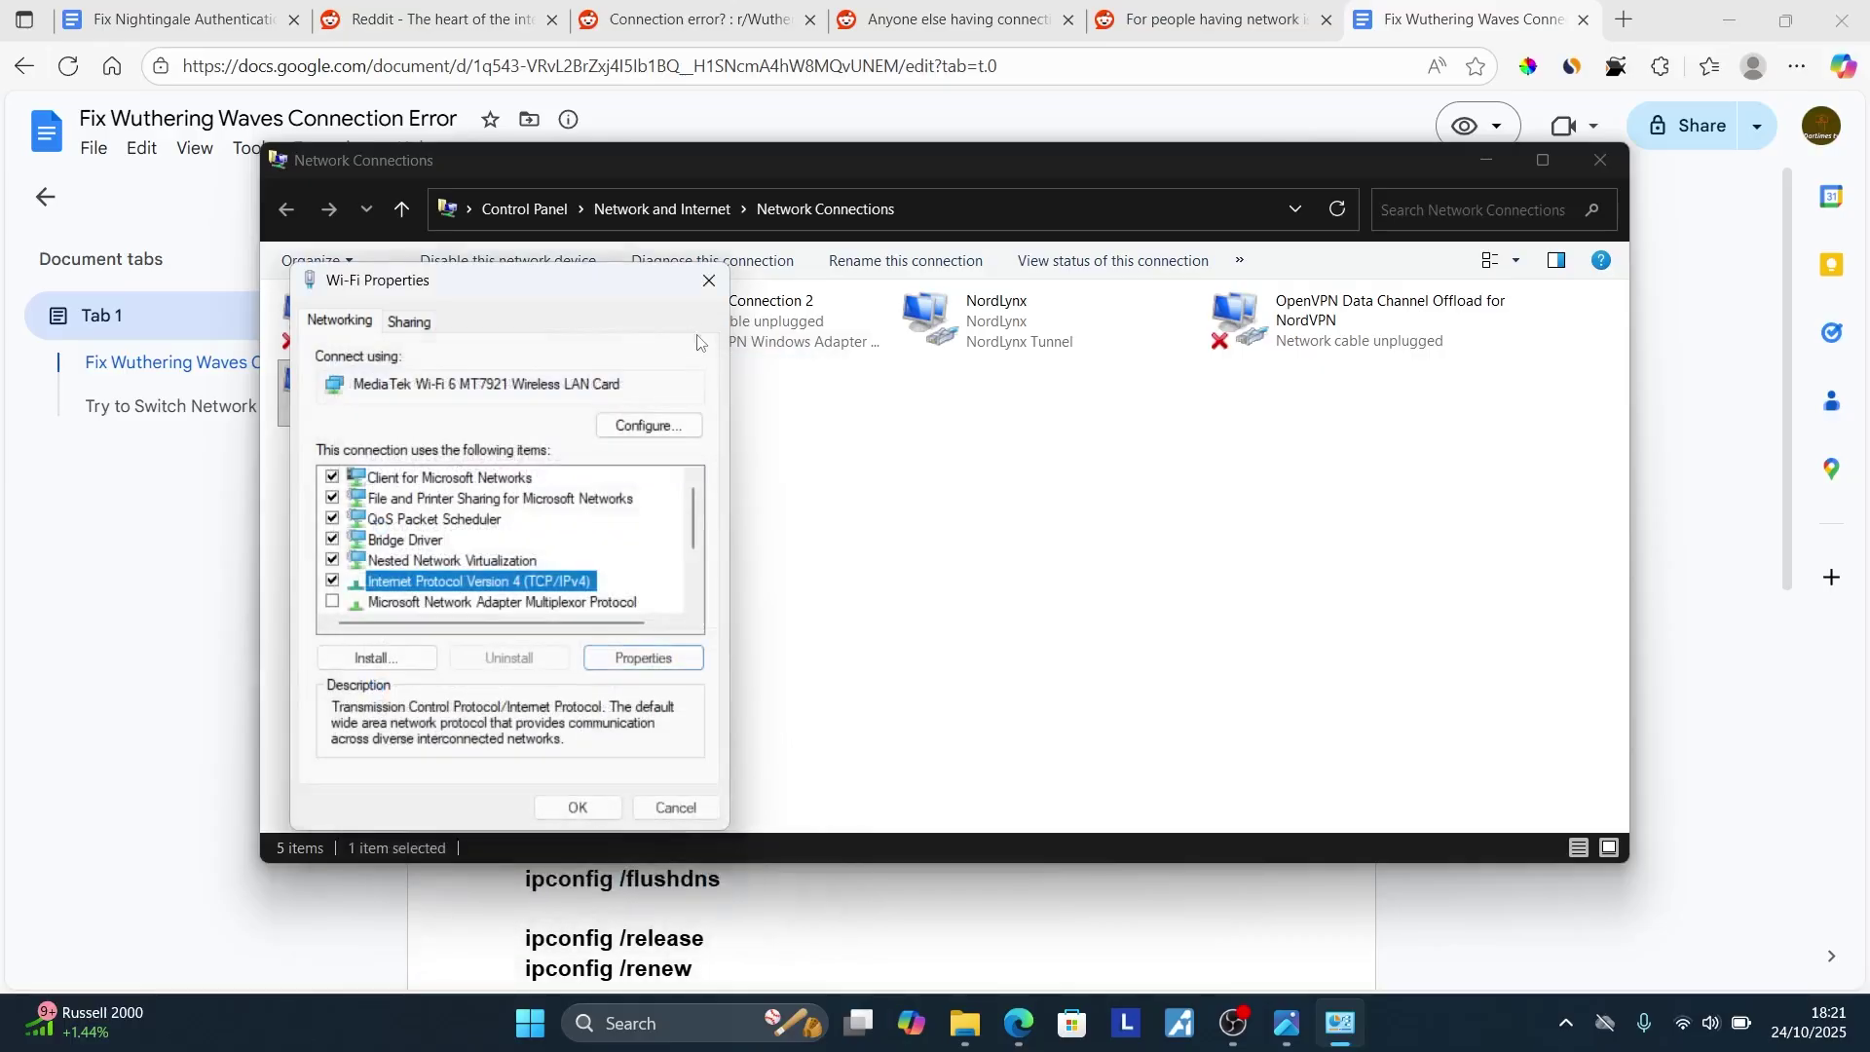
{"action": "left_click", "coordinate": [709, 282]}
Close Network Connections and highlight the doc's Preferred 8.8.8.8 and Alternate 8.8.4.4 DNS lines.
{"action": "left_click", "coordinate": [1601, 159]}
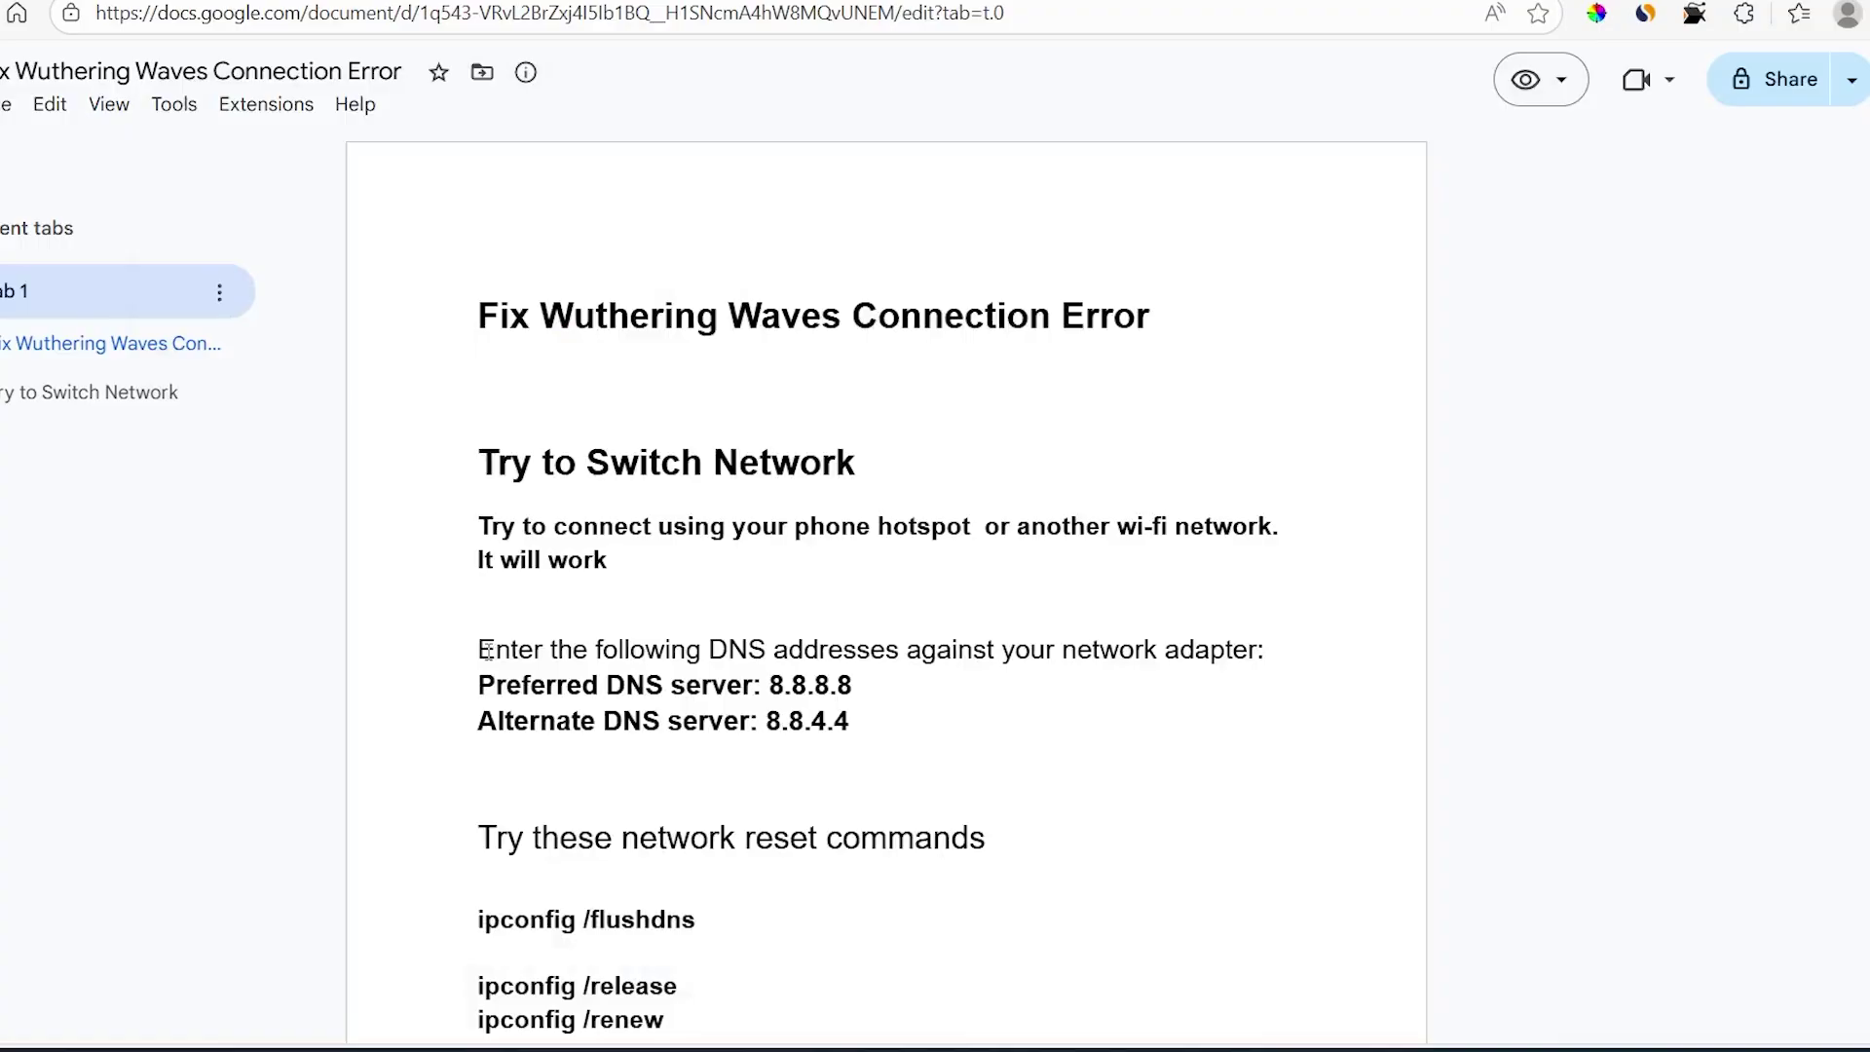
{"action": "left_click_drag", "start_coordinate": [526, 781], "coordinate": [835, 766]}
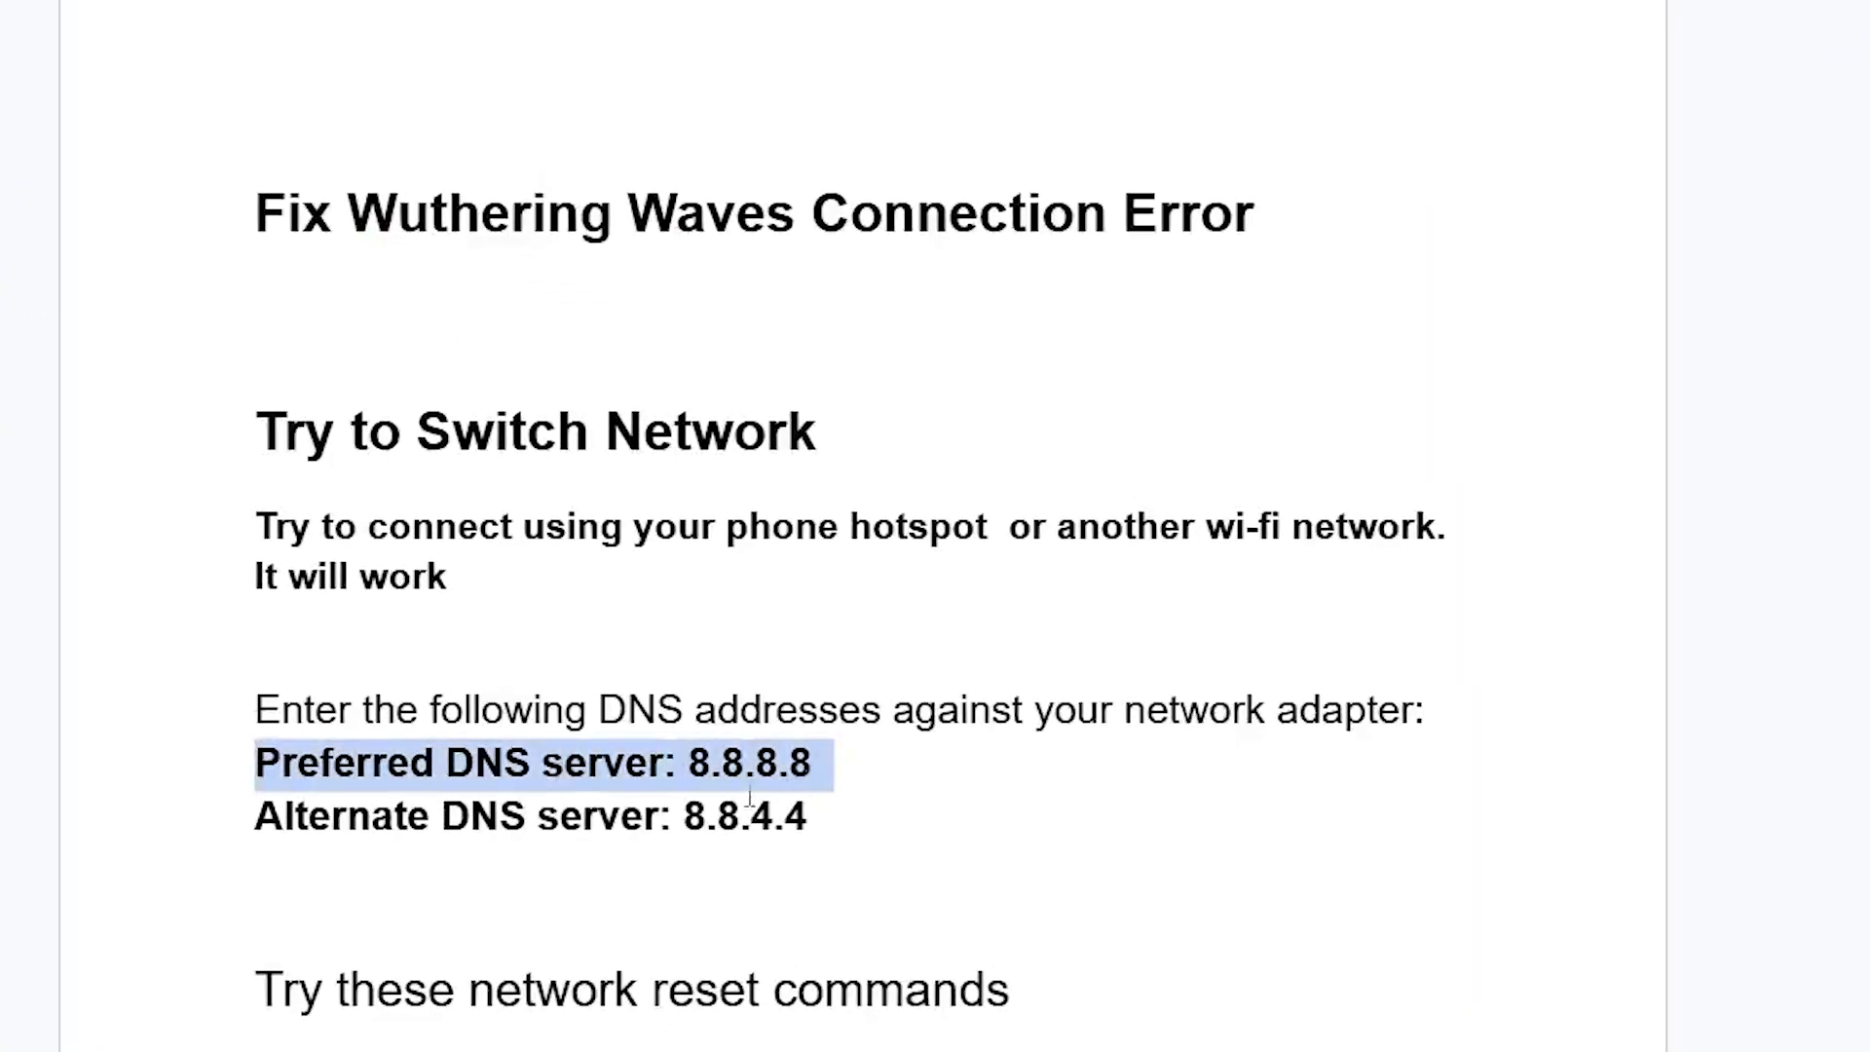
{"action": "left_click_drag", "start_coordinate": [259, 818], "coordinate": [861, 835]}
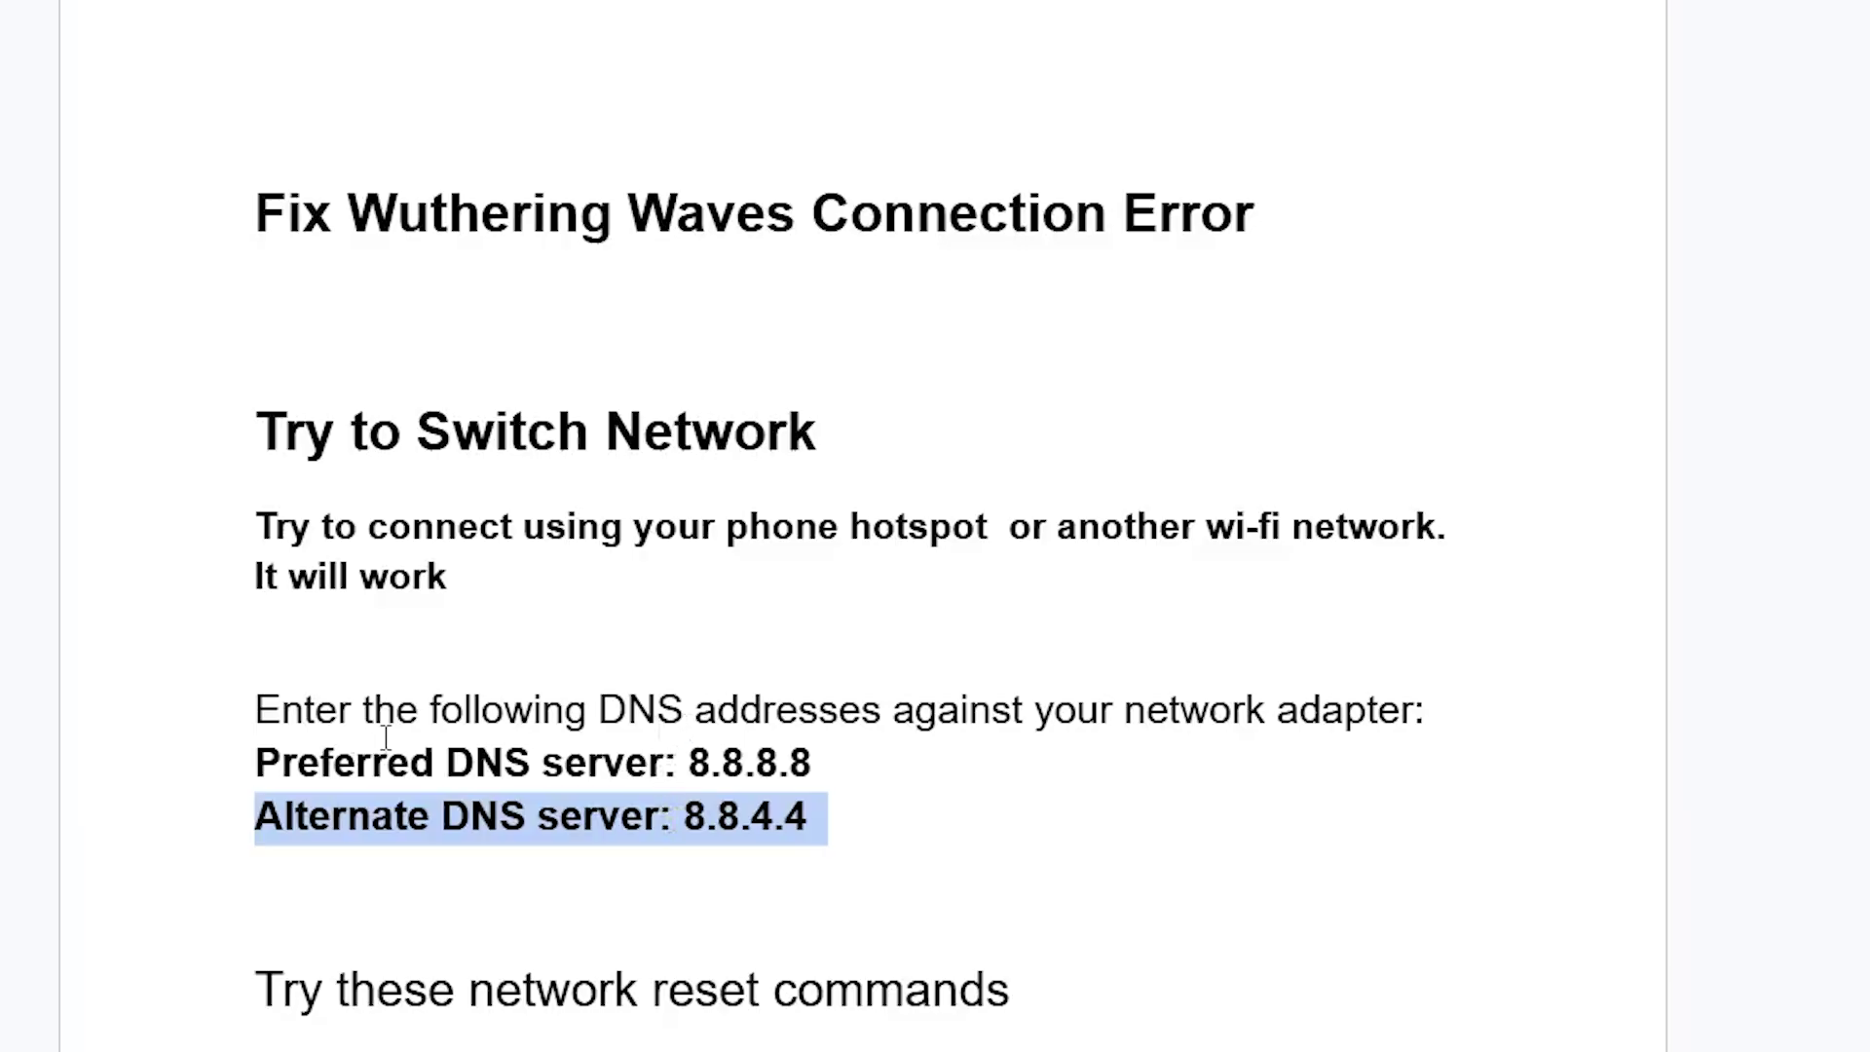
Reopen Network Connections by running ncpa.cpl again.
{"action": "key", "text": "super+r"}
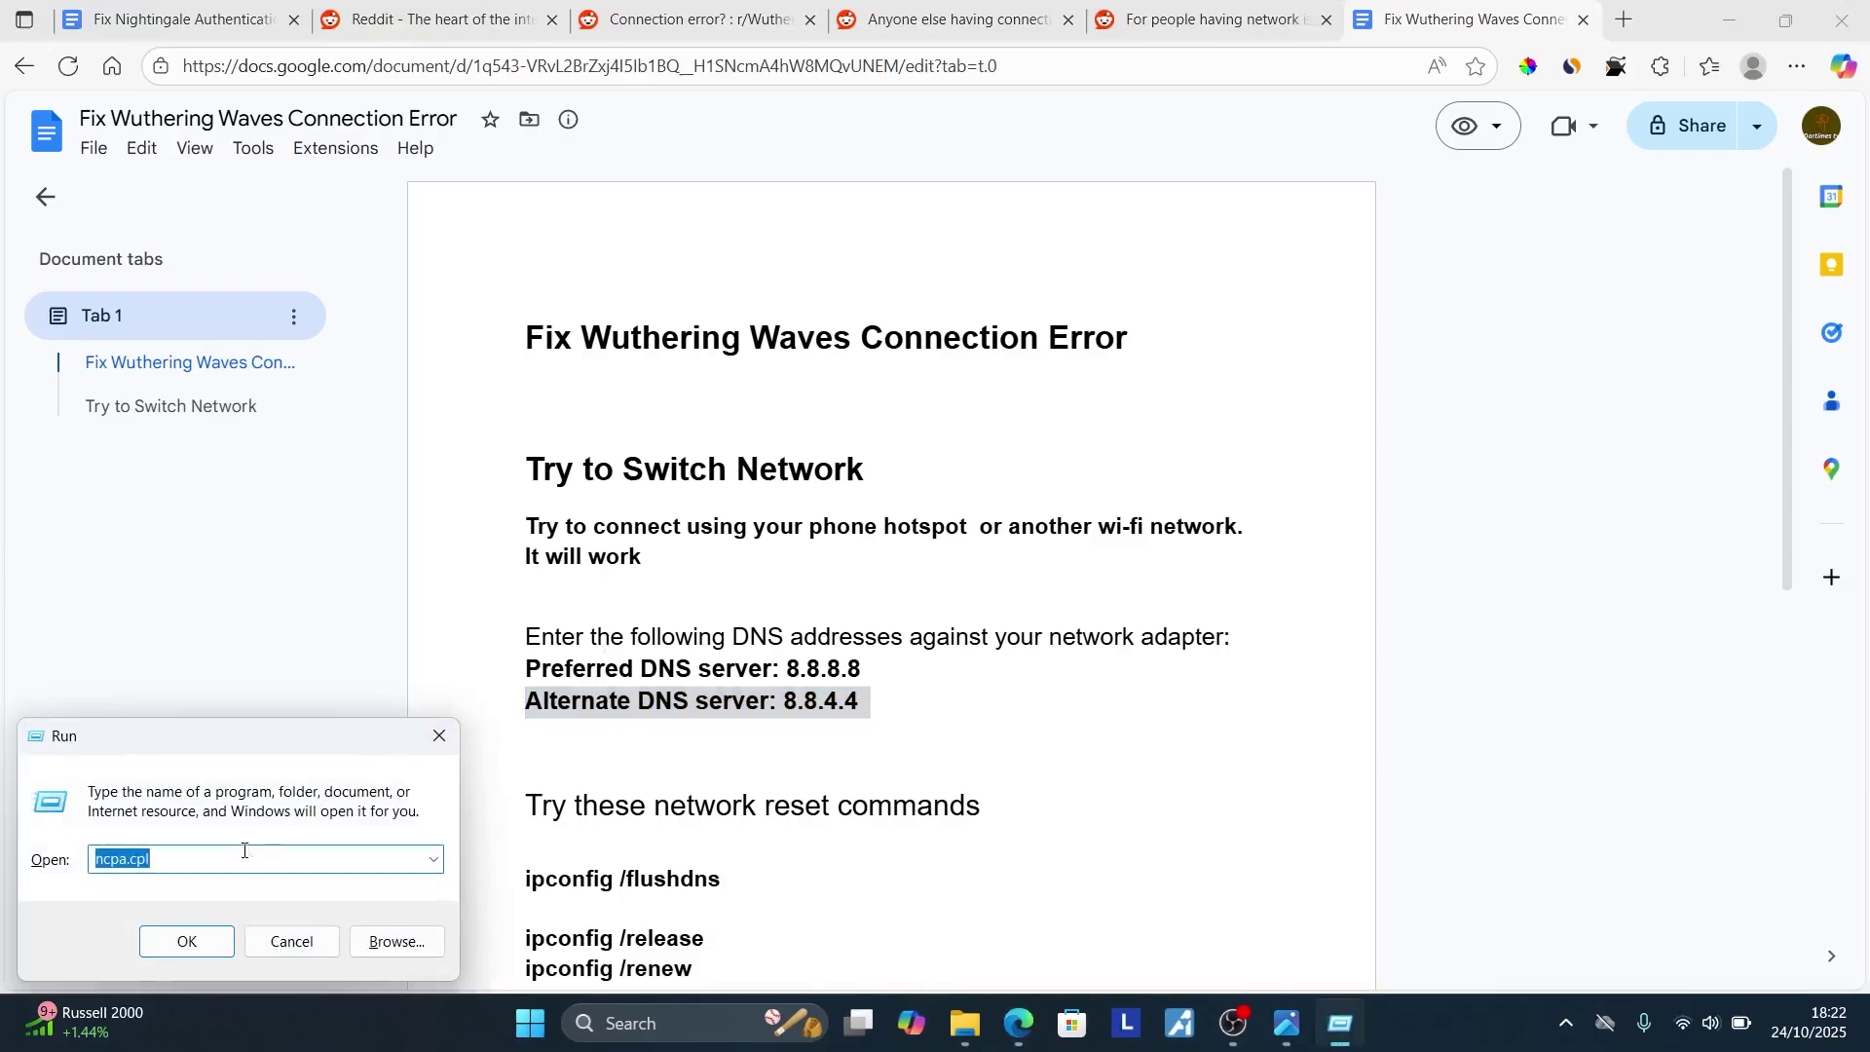
{"action": "left_click", "coordinate": [244, 850]}
{"action": "left_click", "coordinate": [210, 935]}
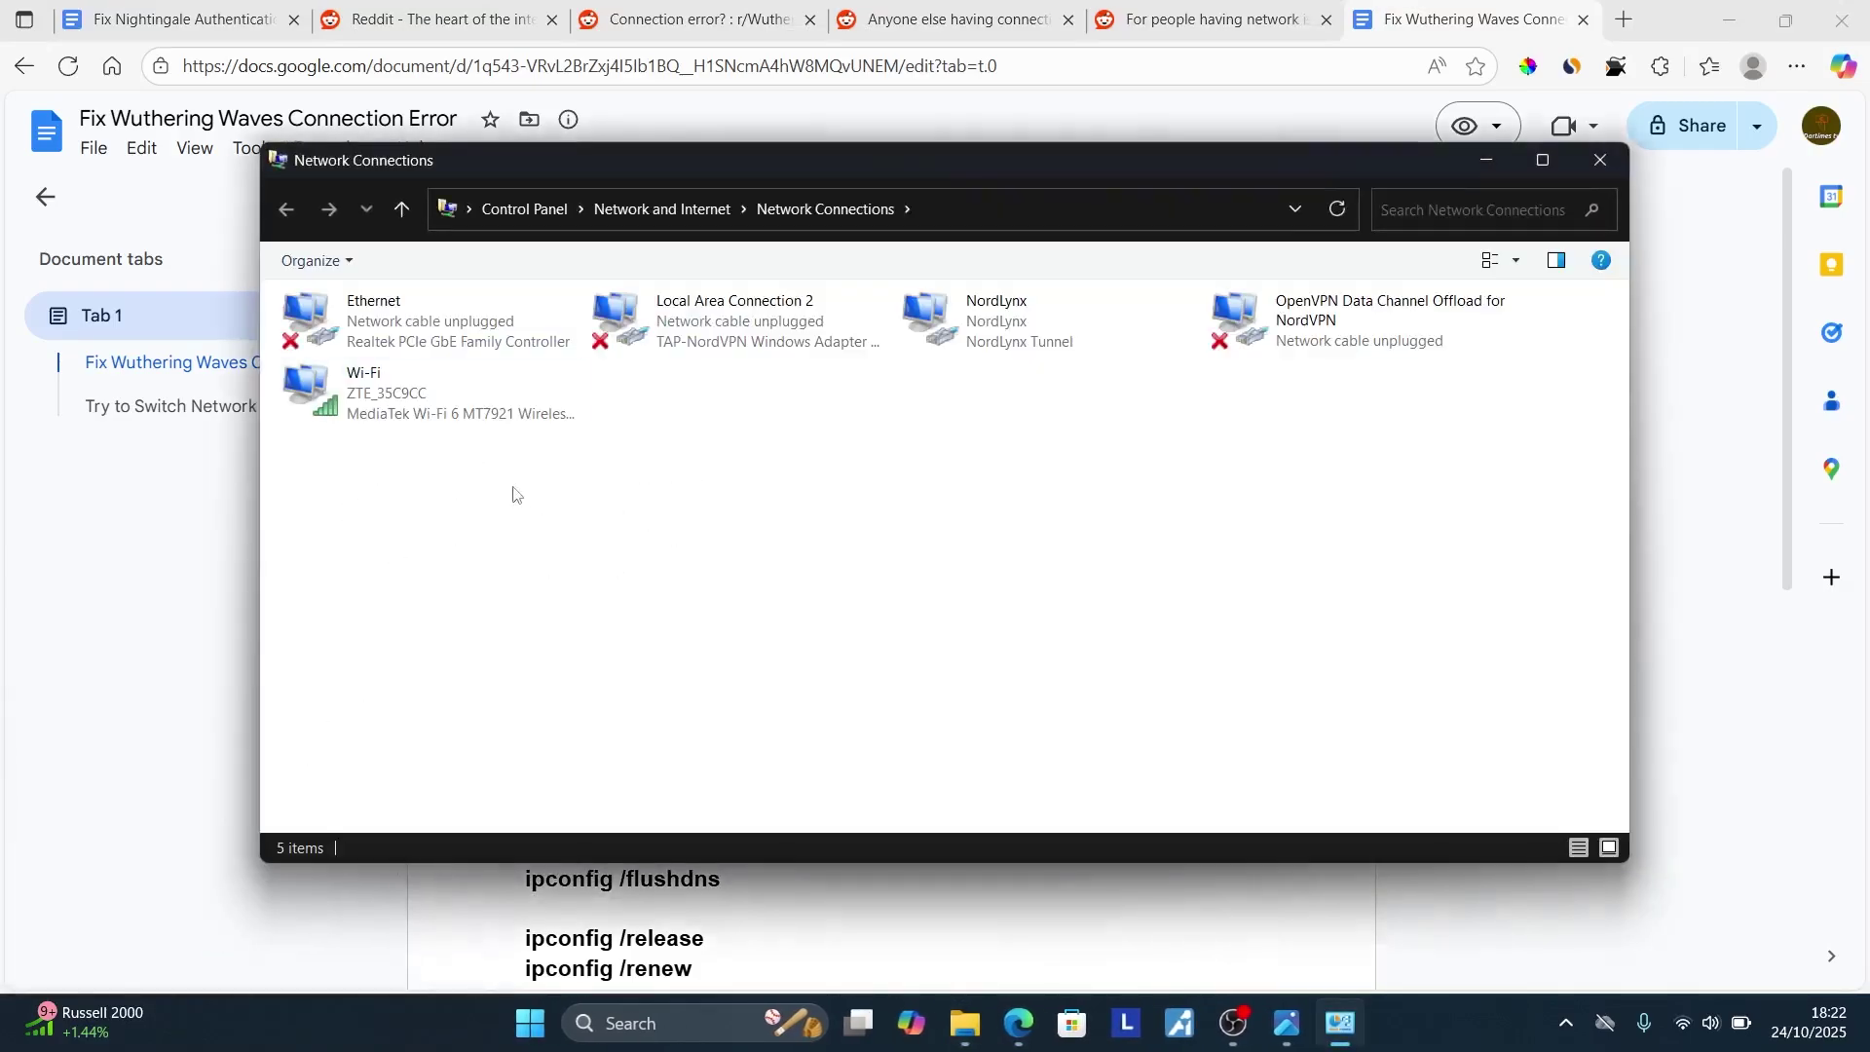
View the Wi-Fi adapter's IPv4 DNS options, then close all dialogs and Network Connections unchanged.
{"action": "right_click", "coordinate": [484, 425]}
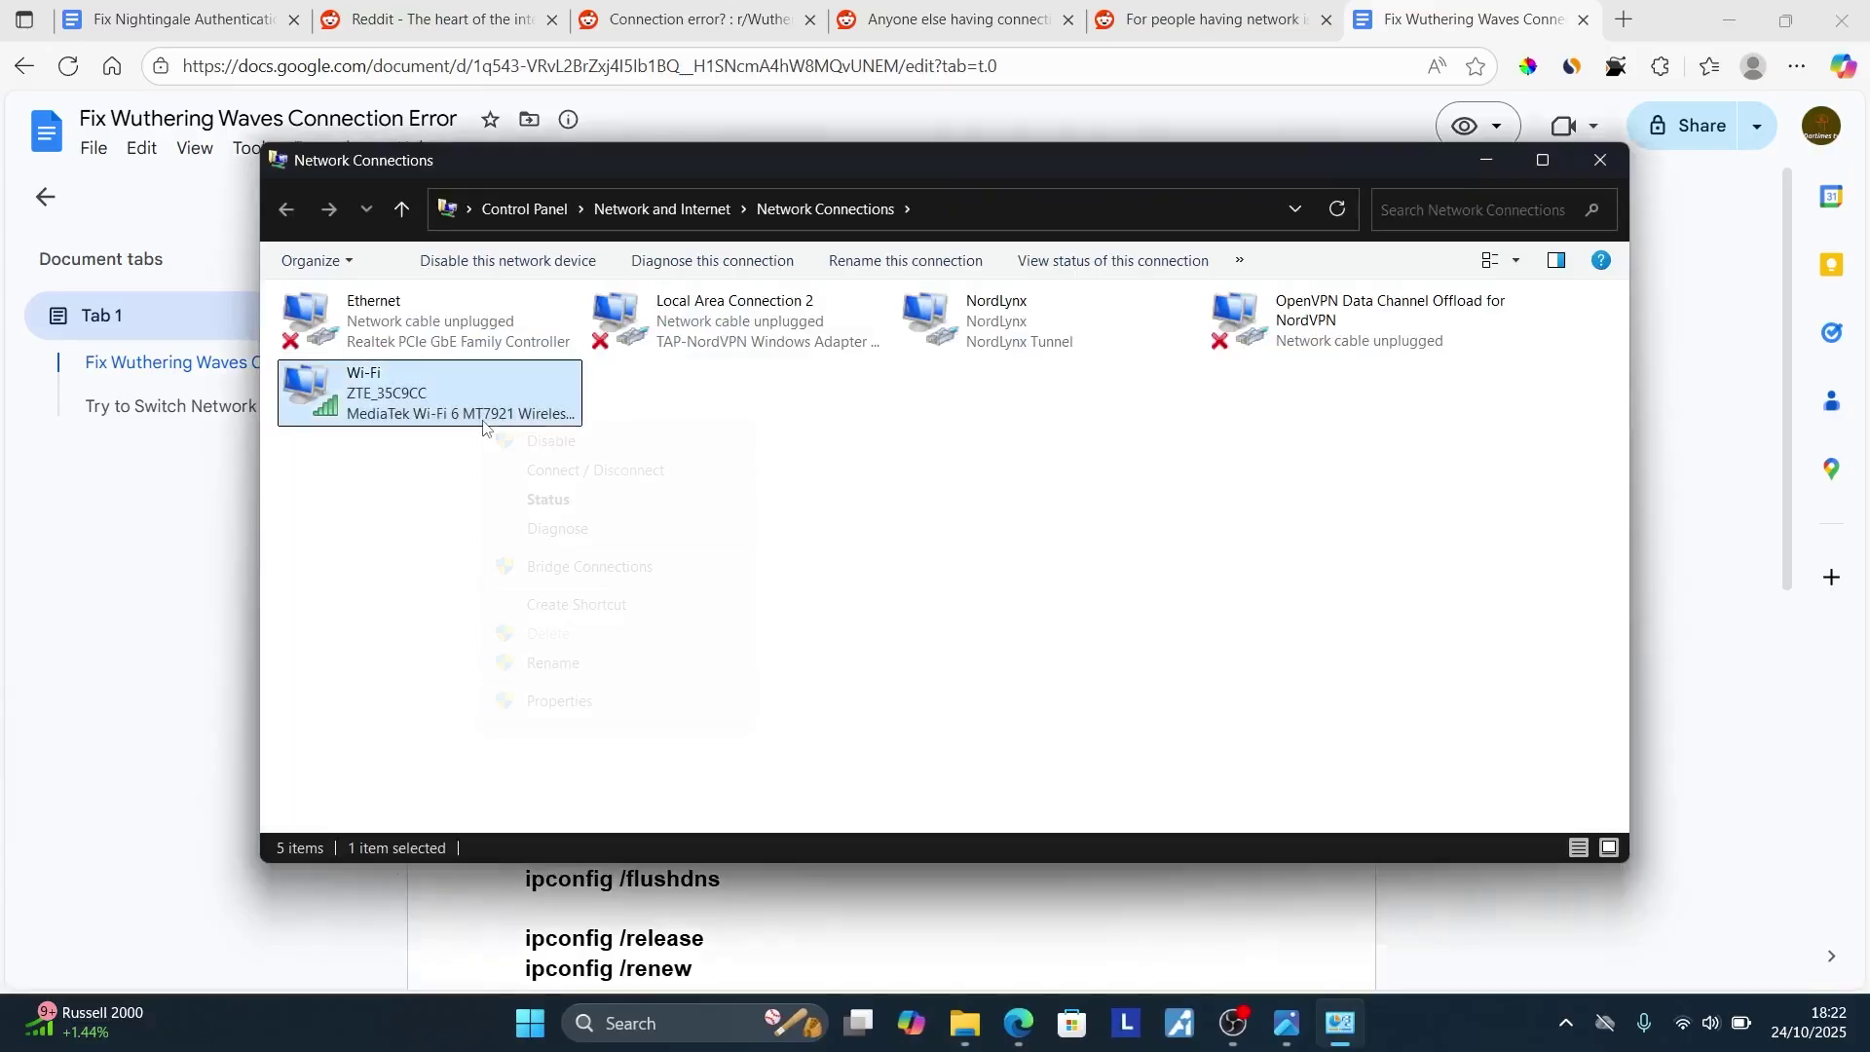
{"action": "left_click", "coordinate": [561, 701]}
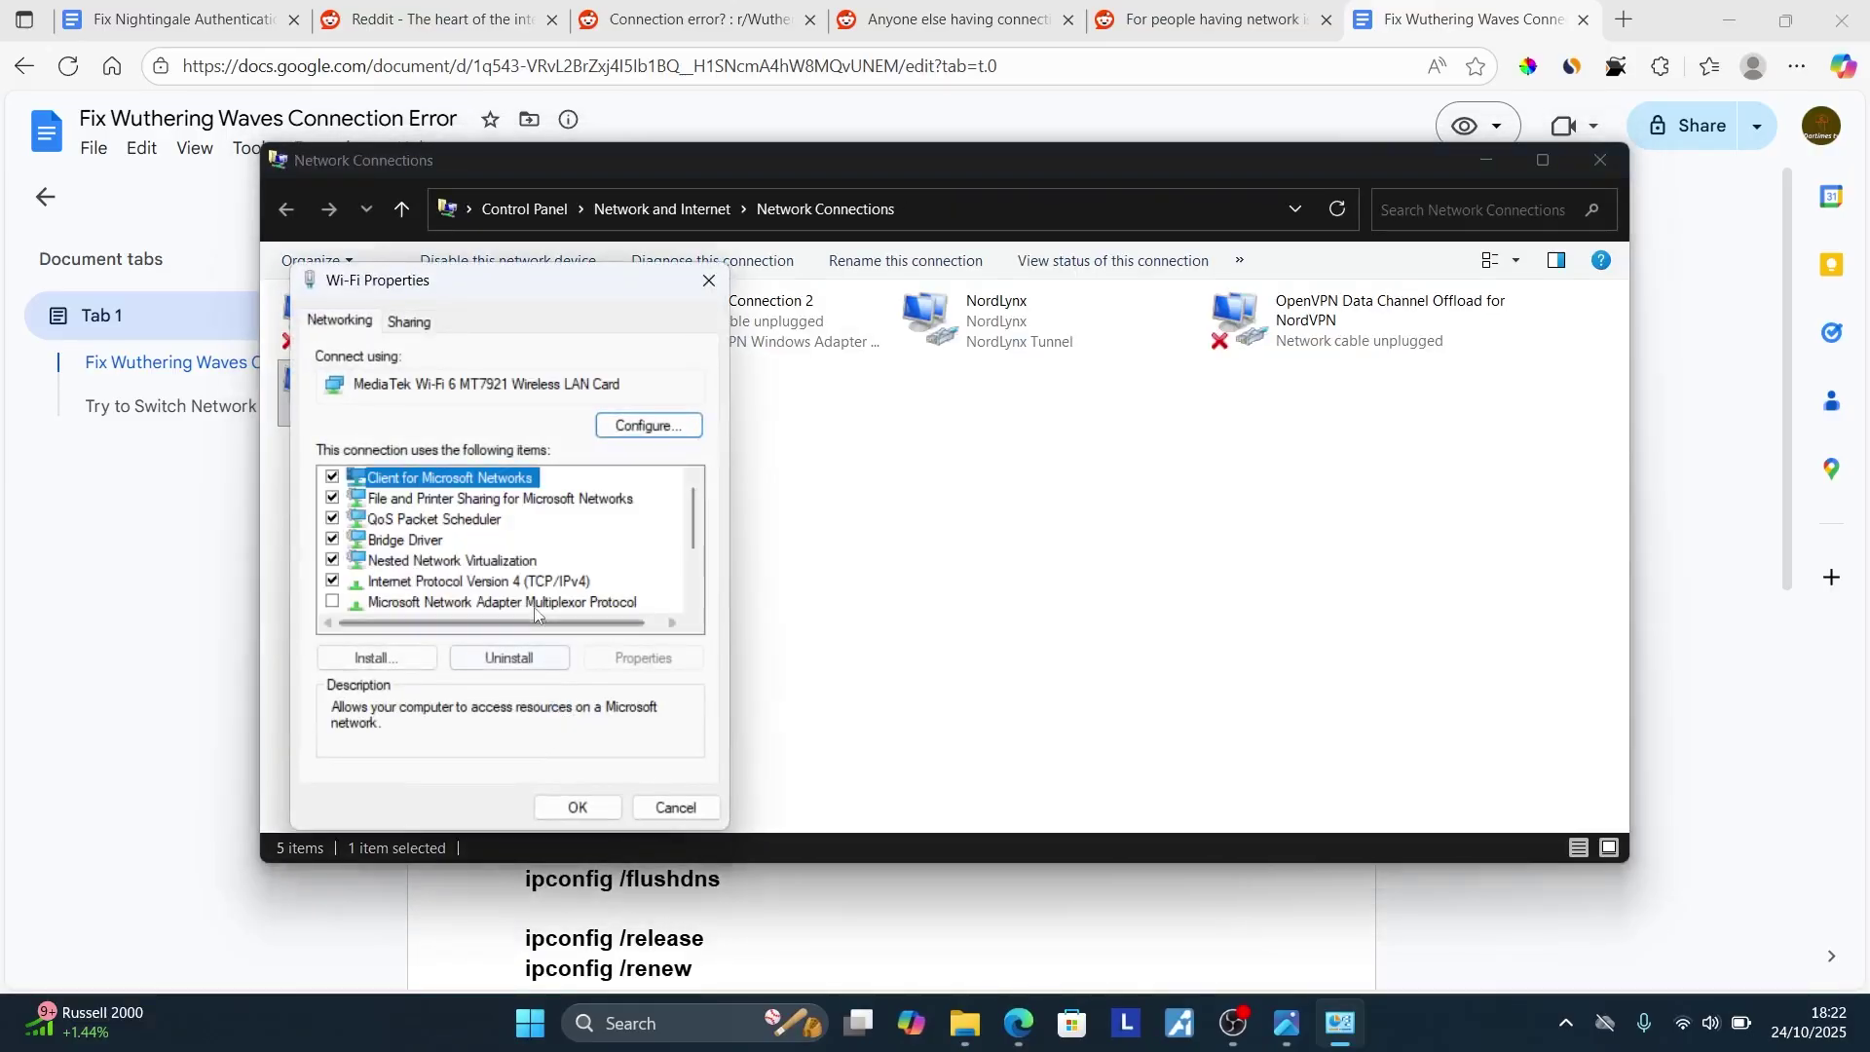
{"action": "left_click", "coordinate": [474, 580]}
{"action": "left_click", "coordinate": [628, 655]}
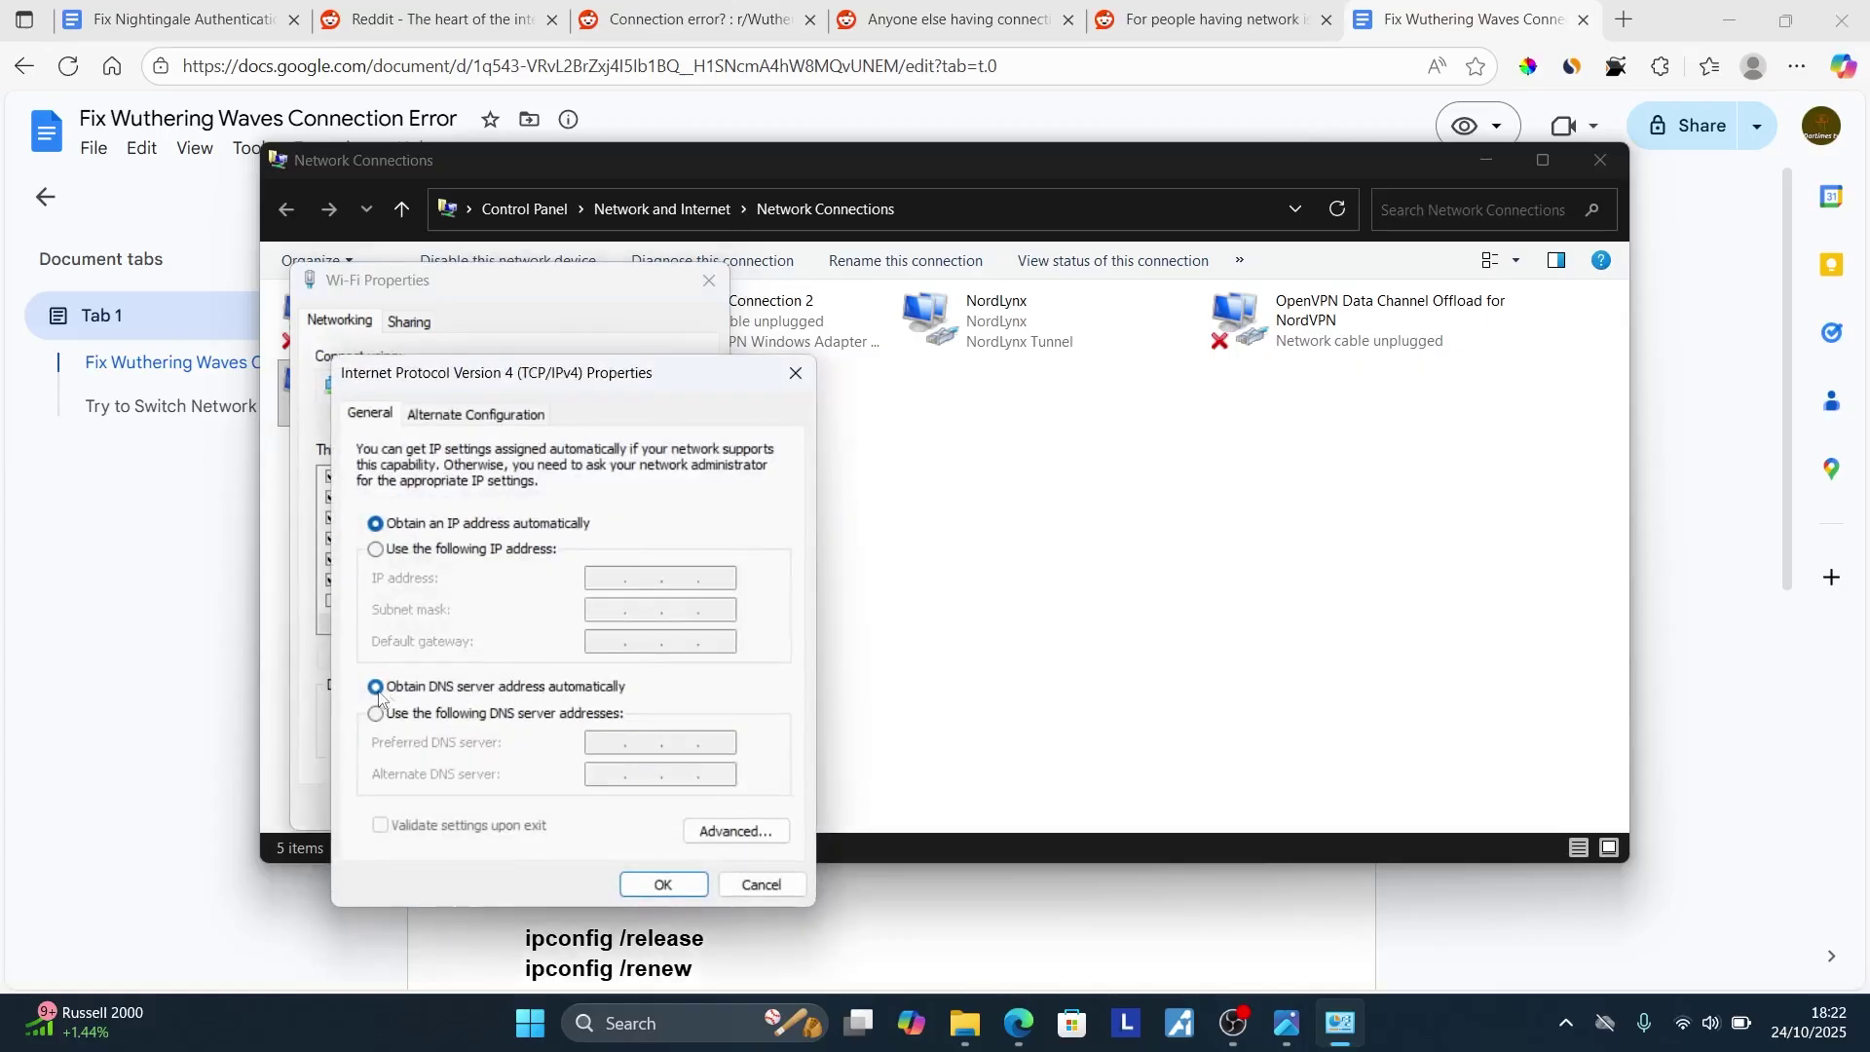
{"action": "left_click", "coordinate": [795, 373]}
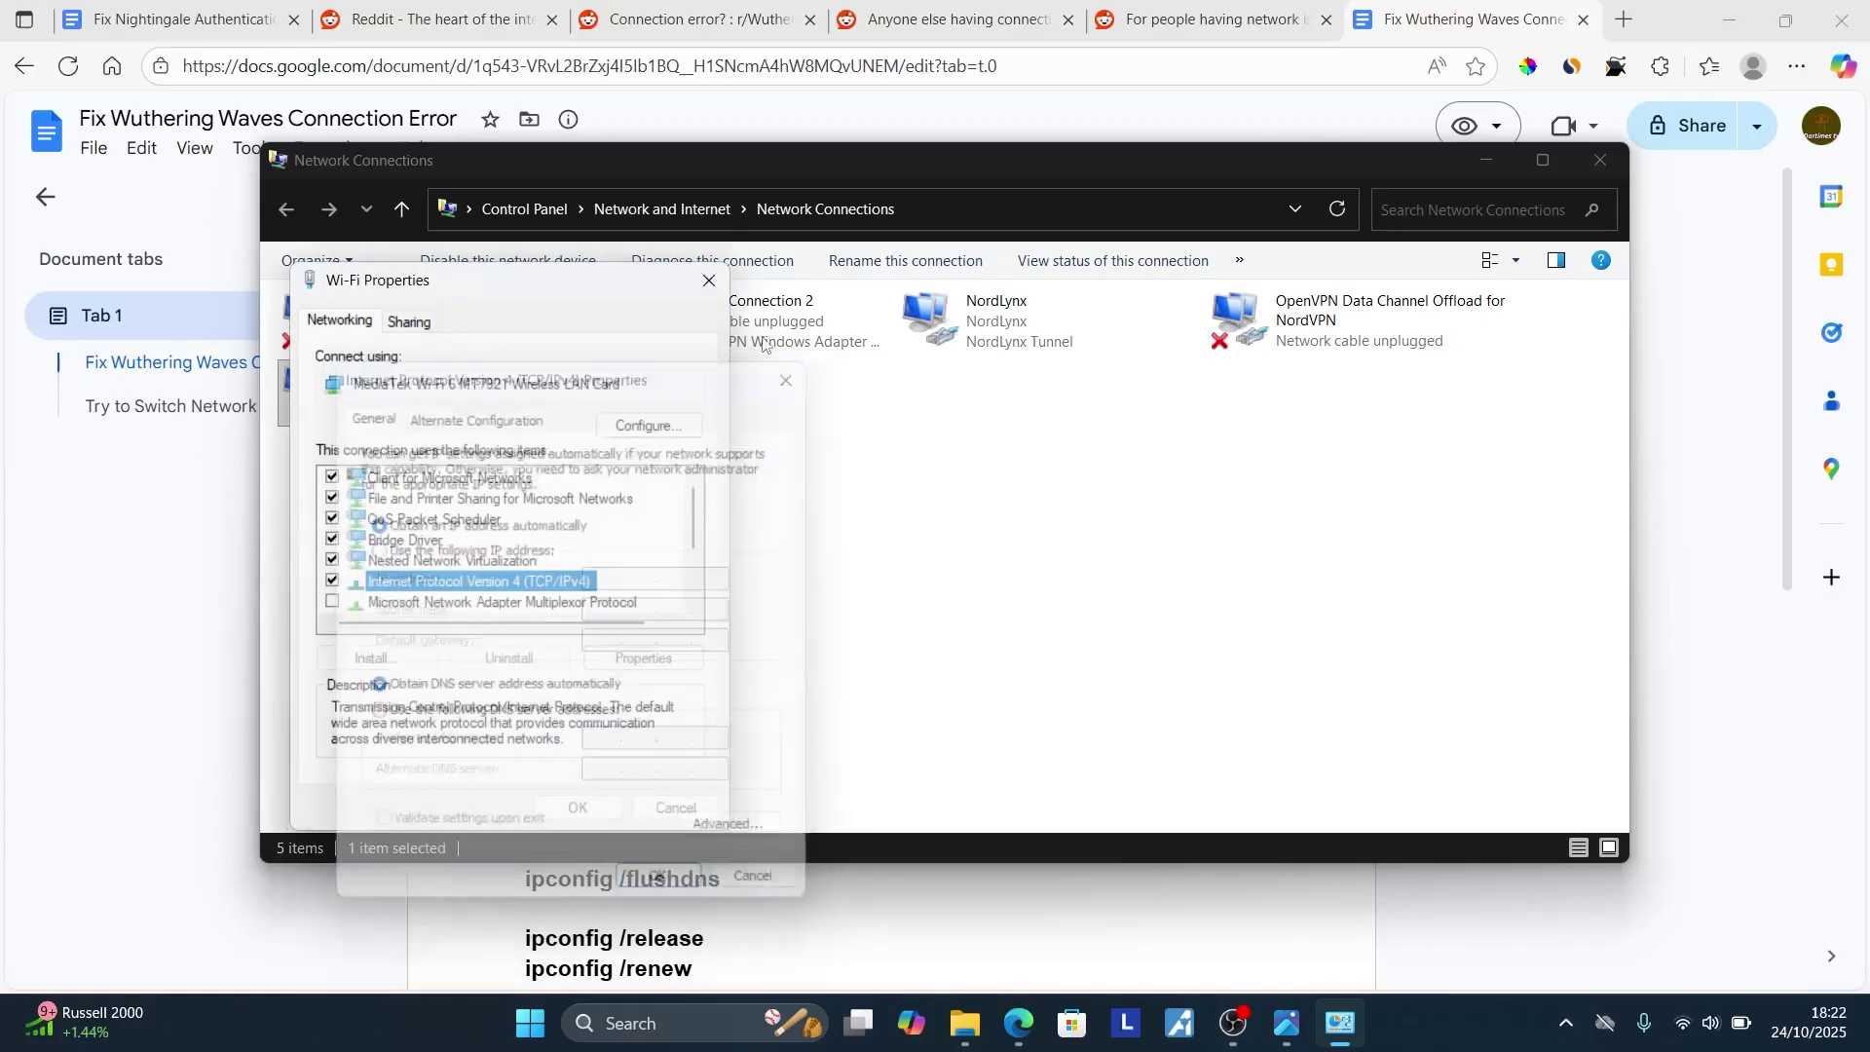
{"action": "left_click", "coordinate": [708, 280]}
{"action": "left_click", "coordinate": [1601, 166]}
Scroll to the reset commands and launch Command Prompt via a 'cmd' search, moving its window aside.
{"action": "scroll", "coordinate": [889, 488], "scroll_direction": "down", "scroll_amount": 3}
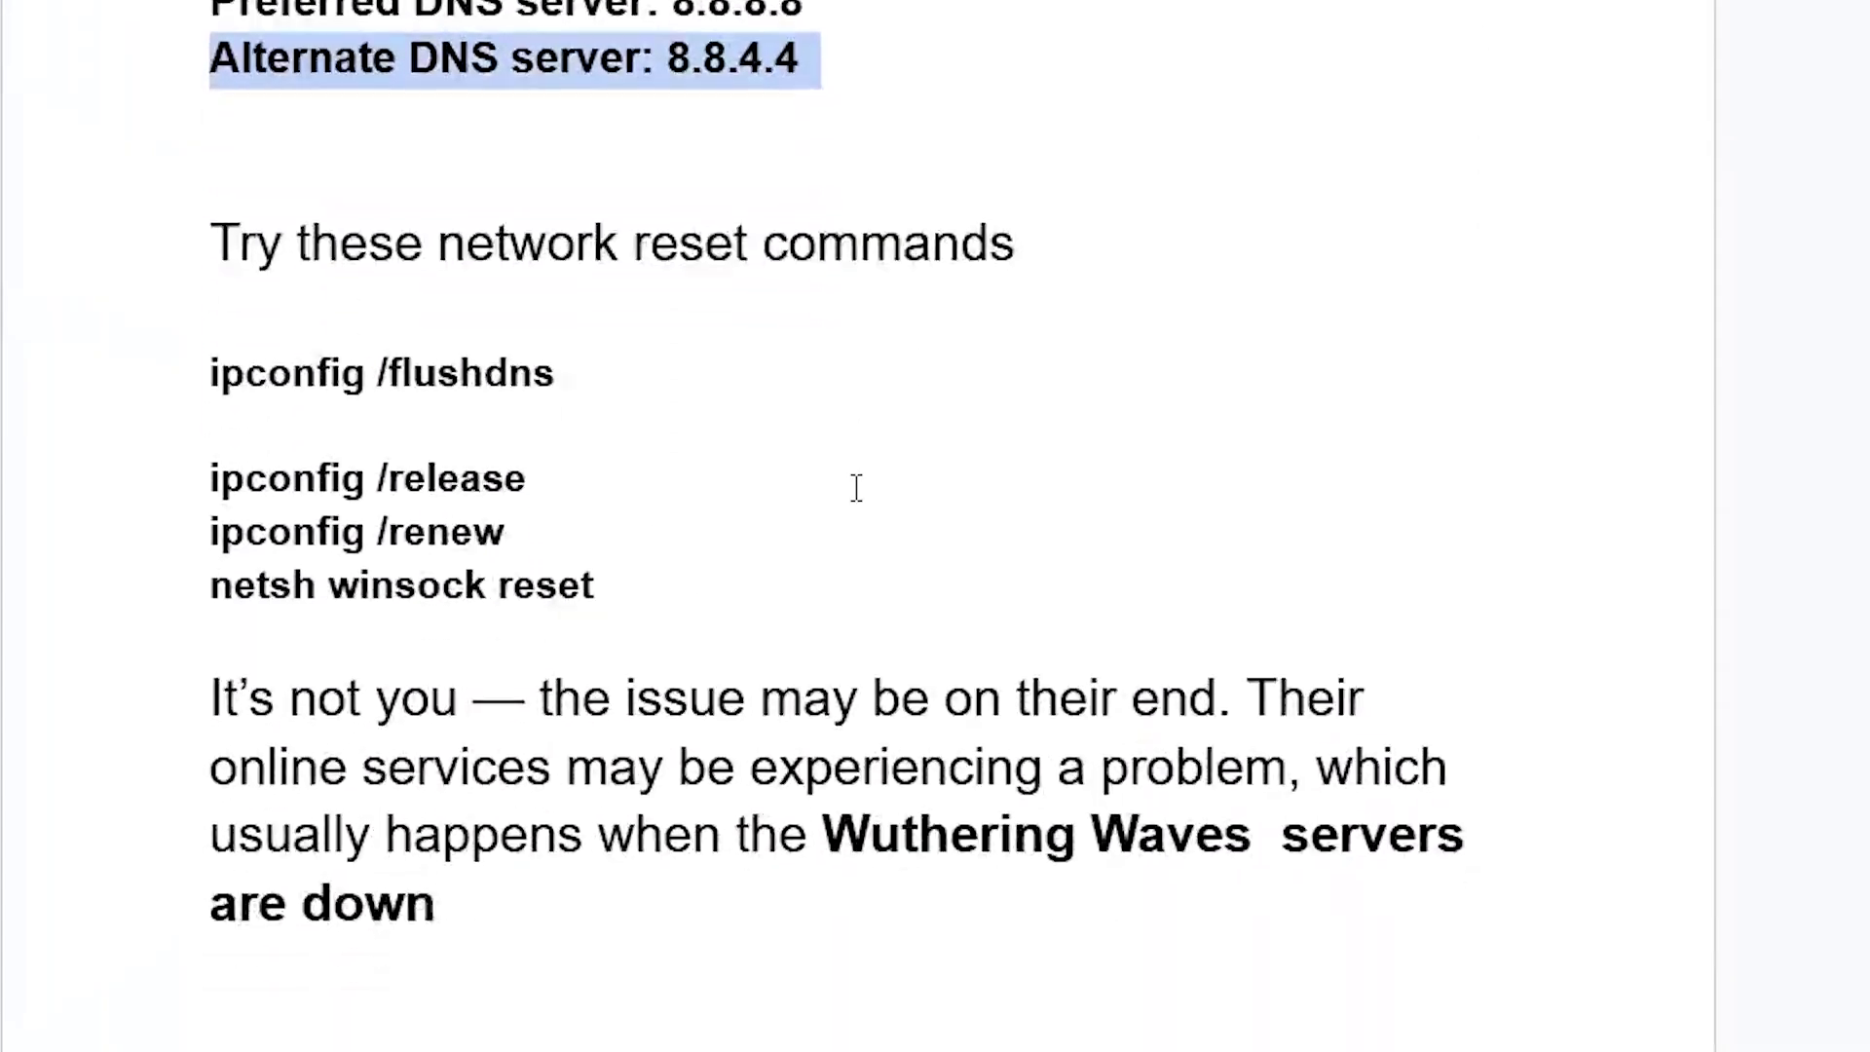
{"action": "scroll", "coordinate": [856, 487], "scroll_direction": "down", "scroll_amount": 1}
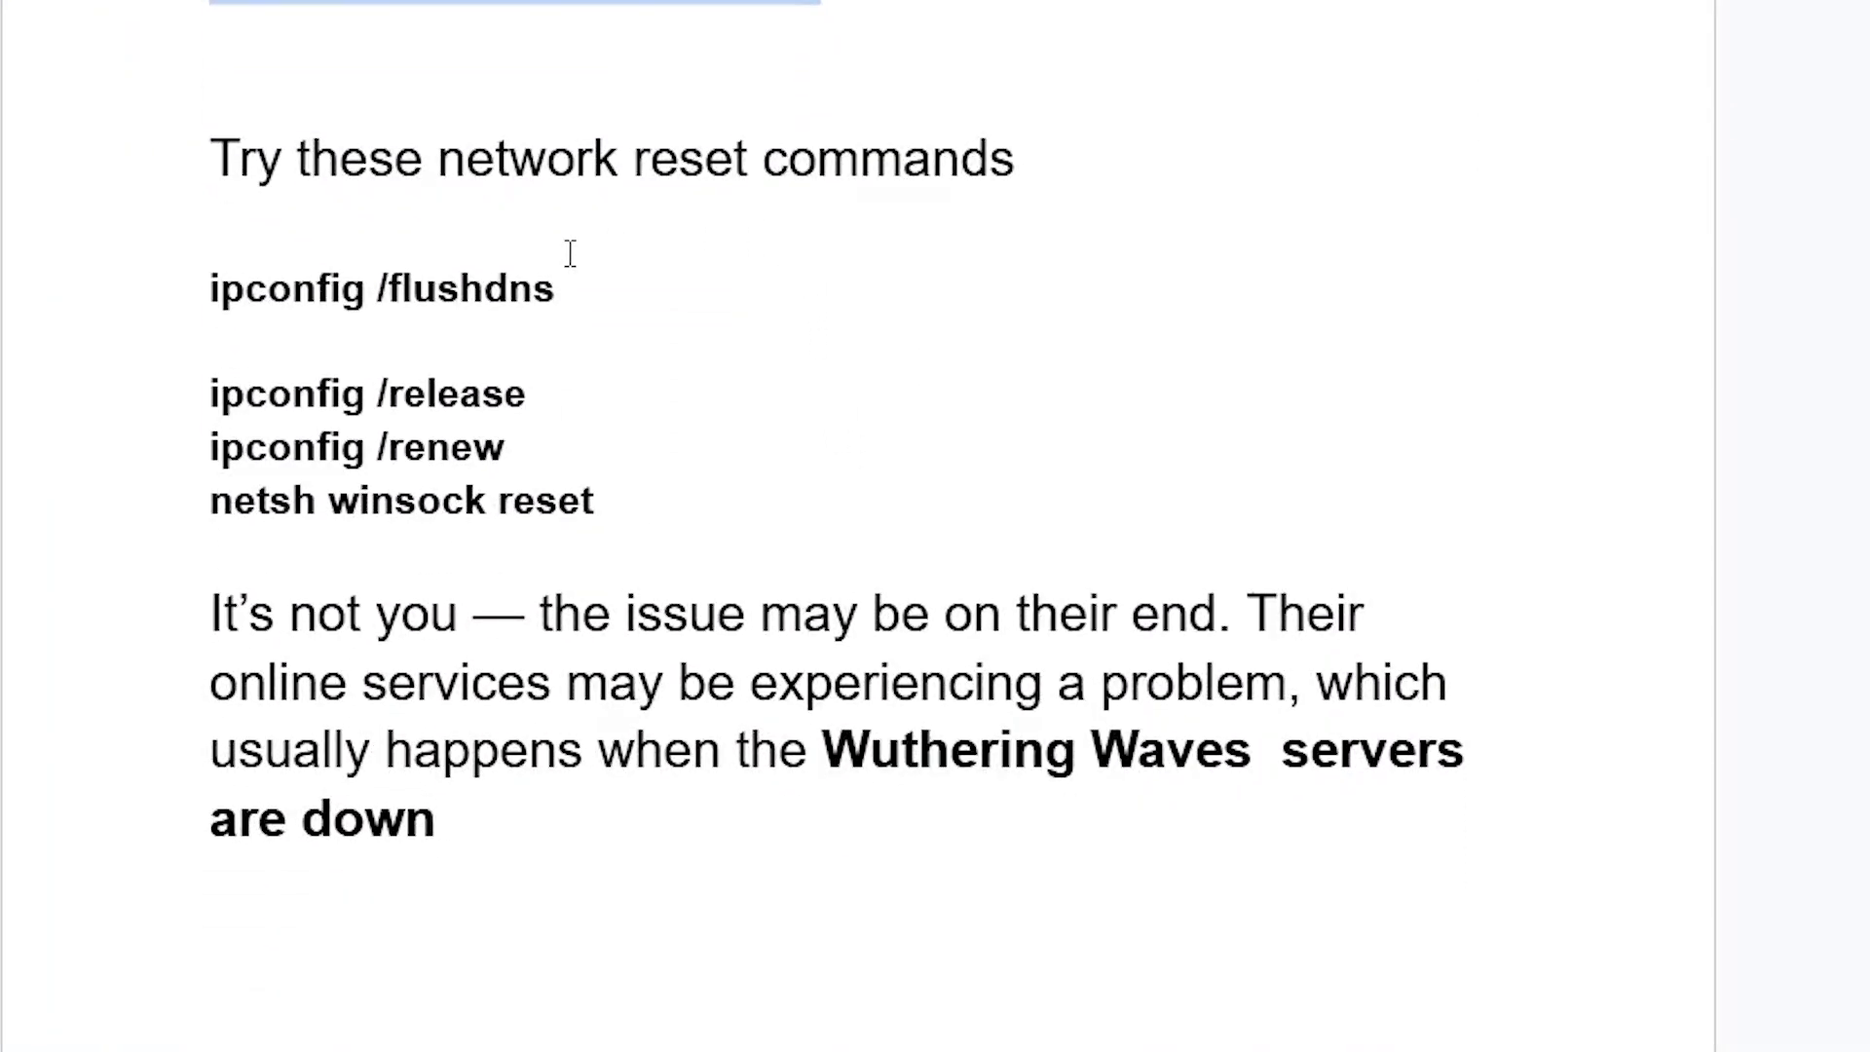
{"action": "key", "text": "super"}
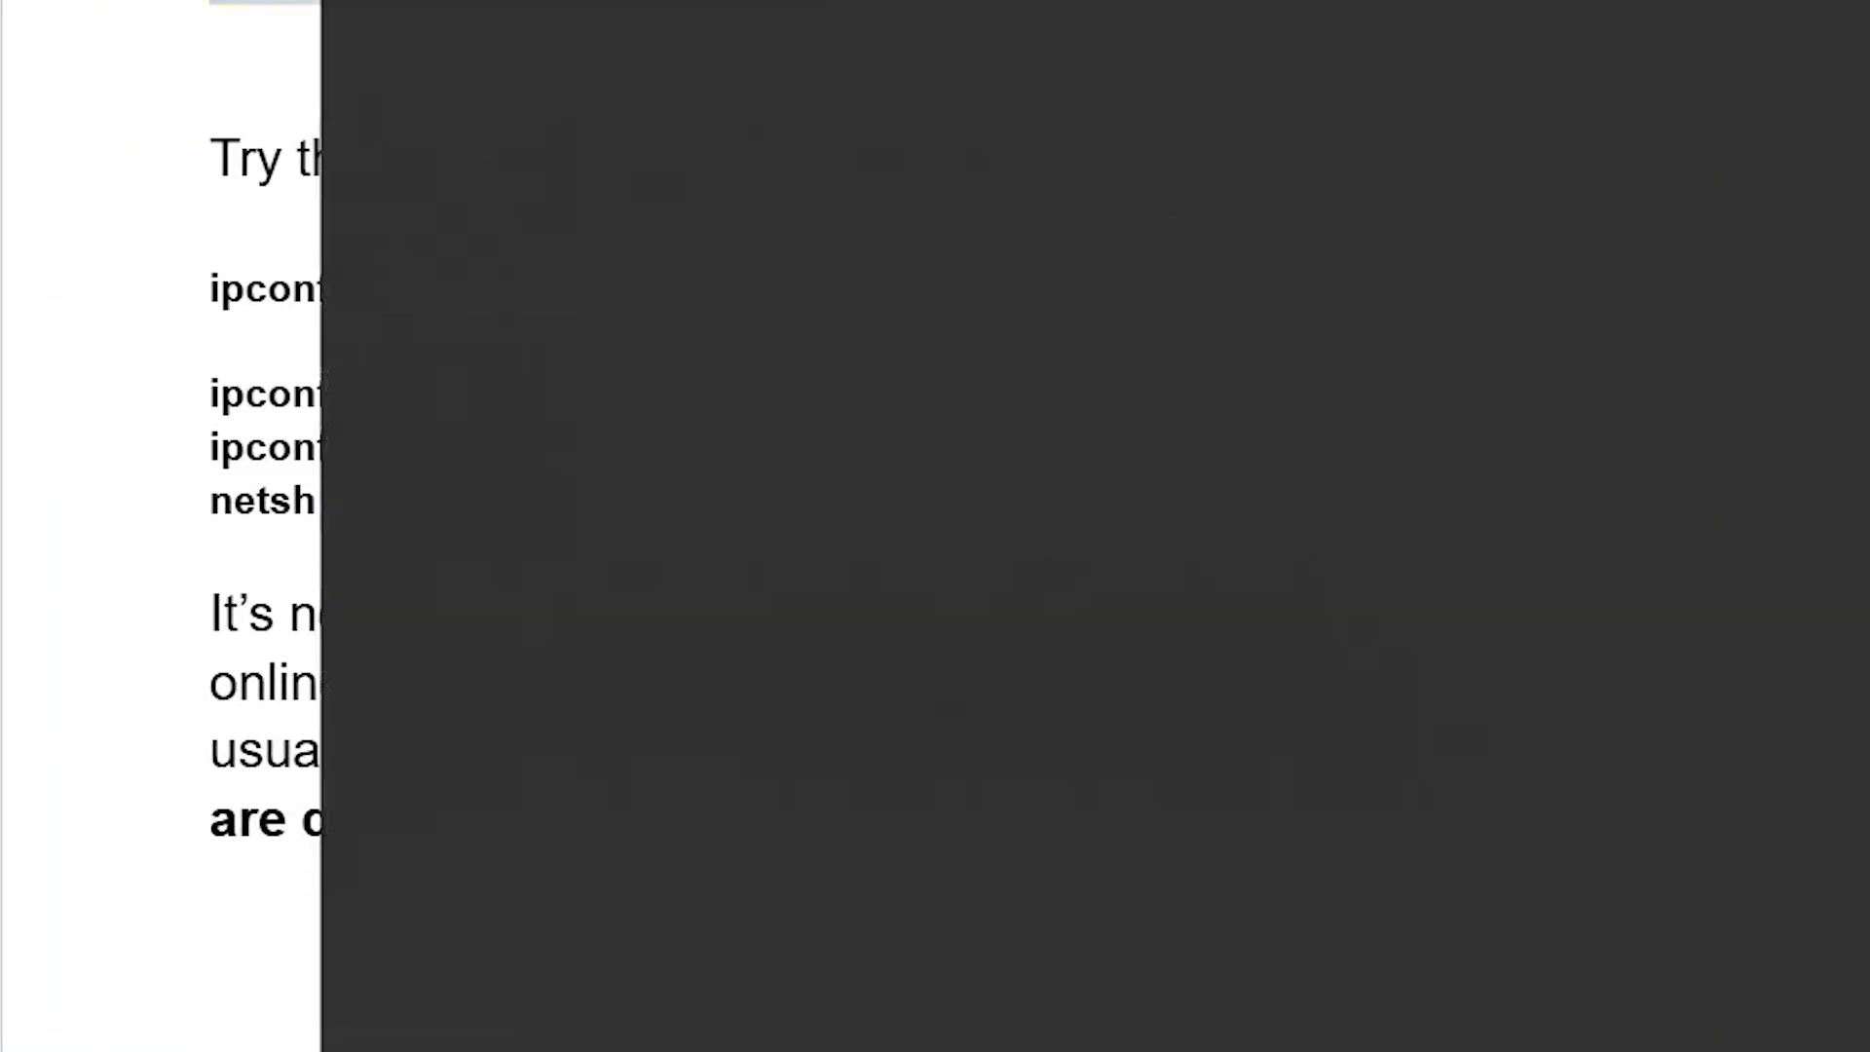
{"action": "type", "text": "cmd"}
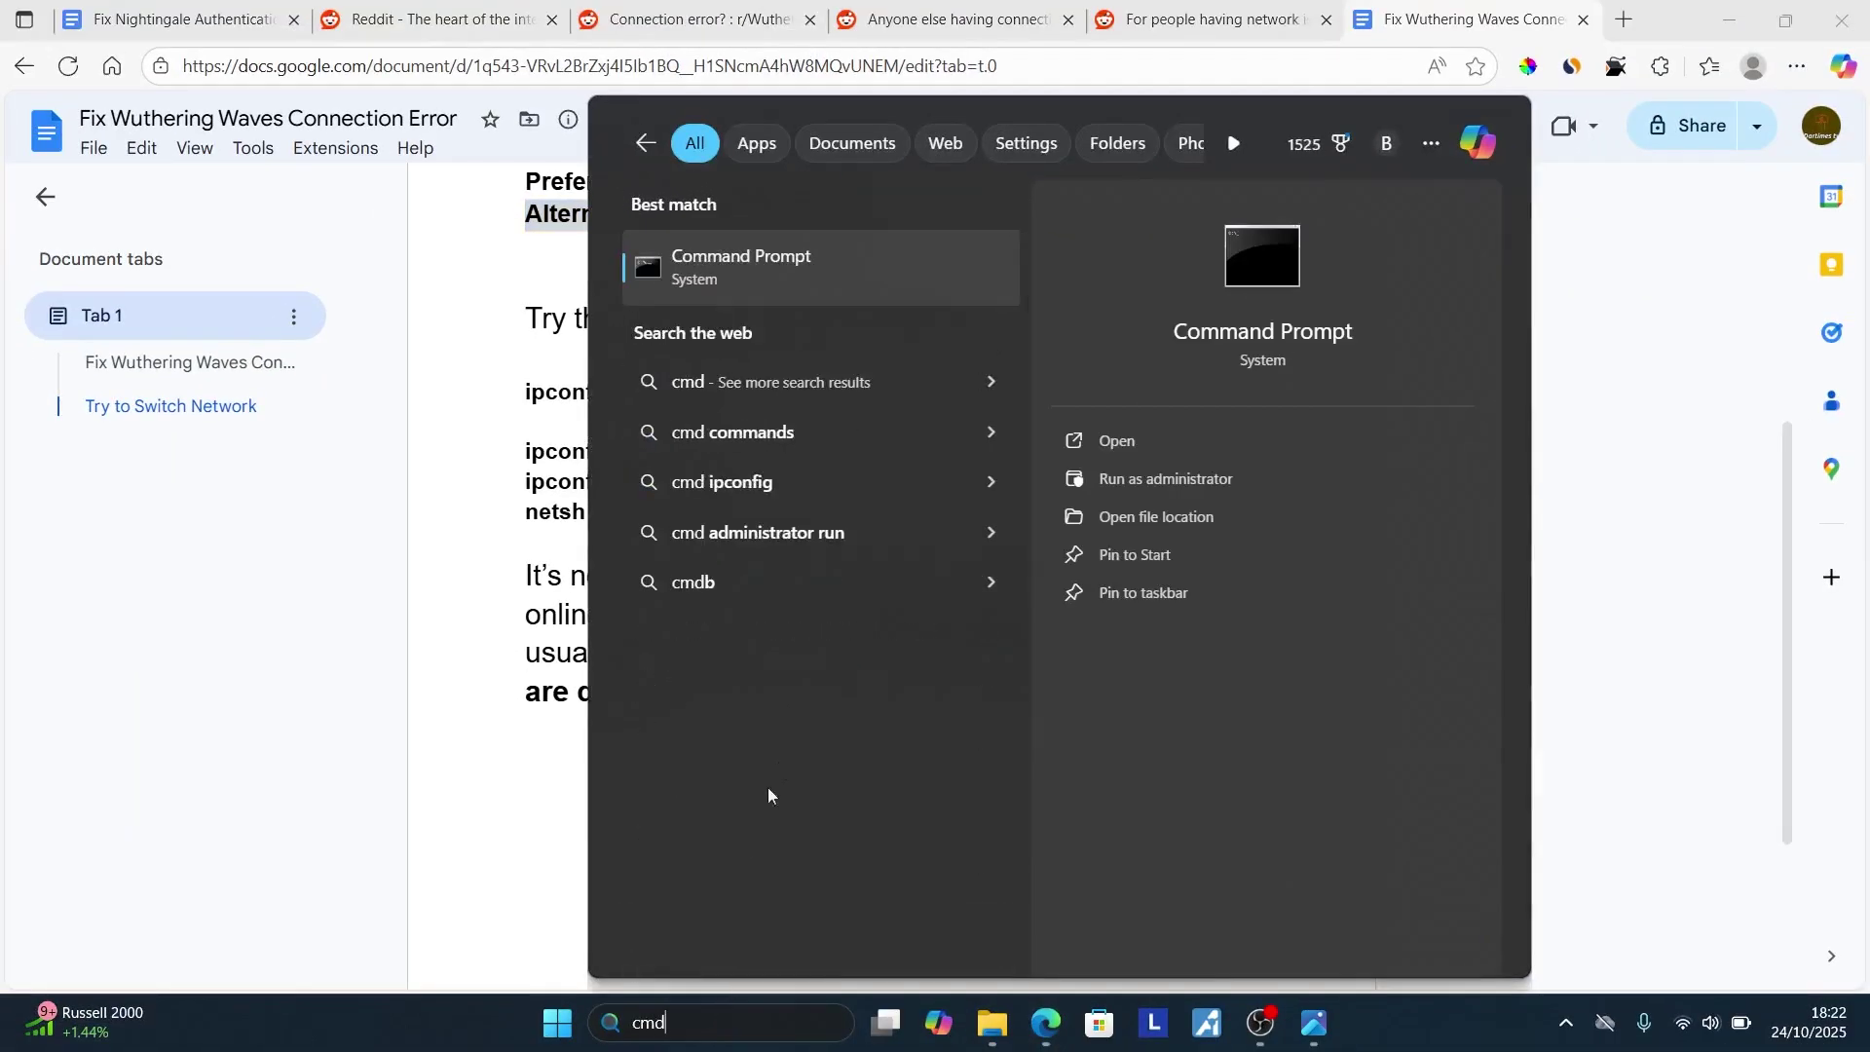
{"action": "left_click", "coordinate": [1135, 446]}
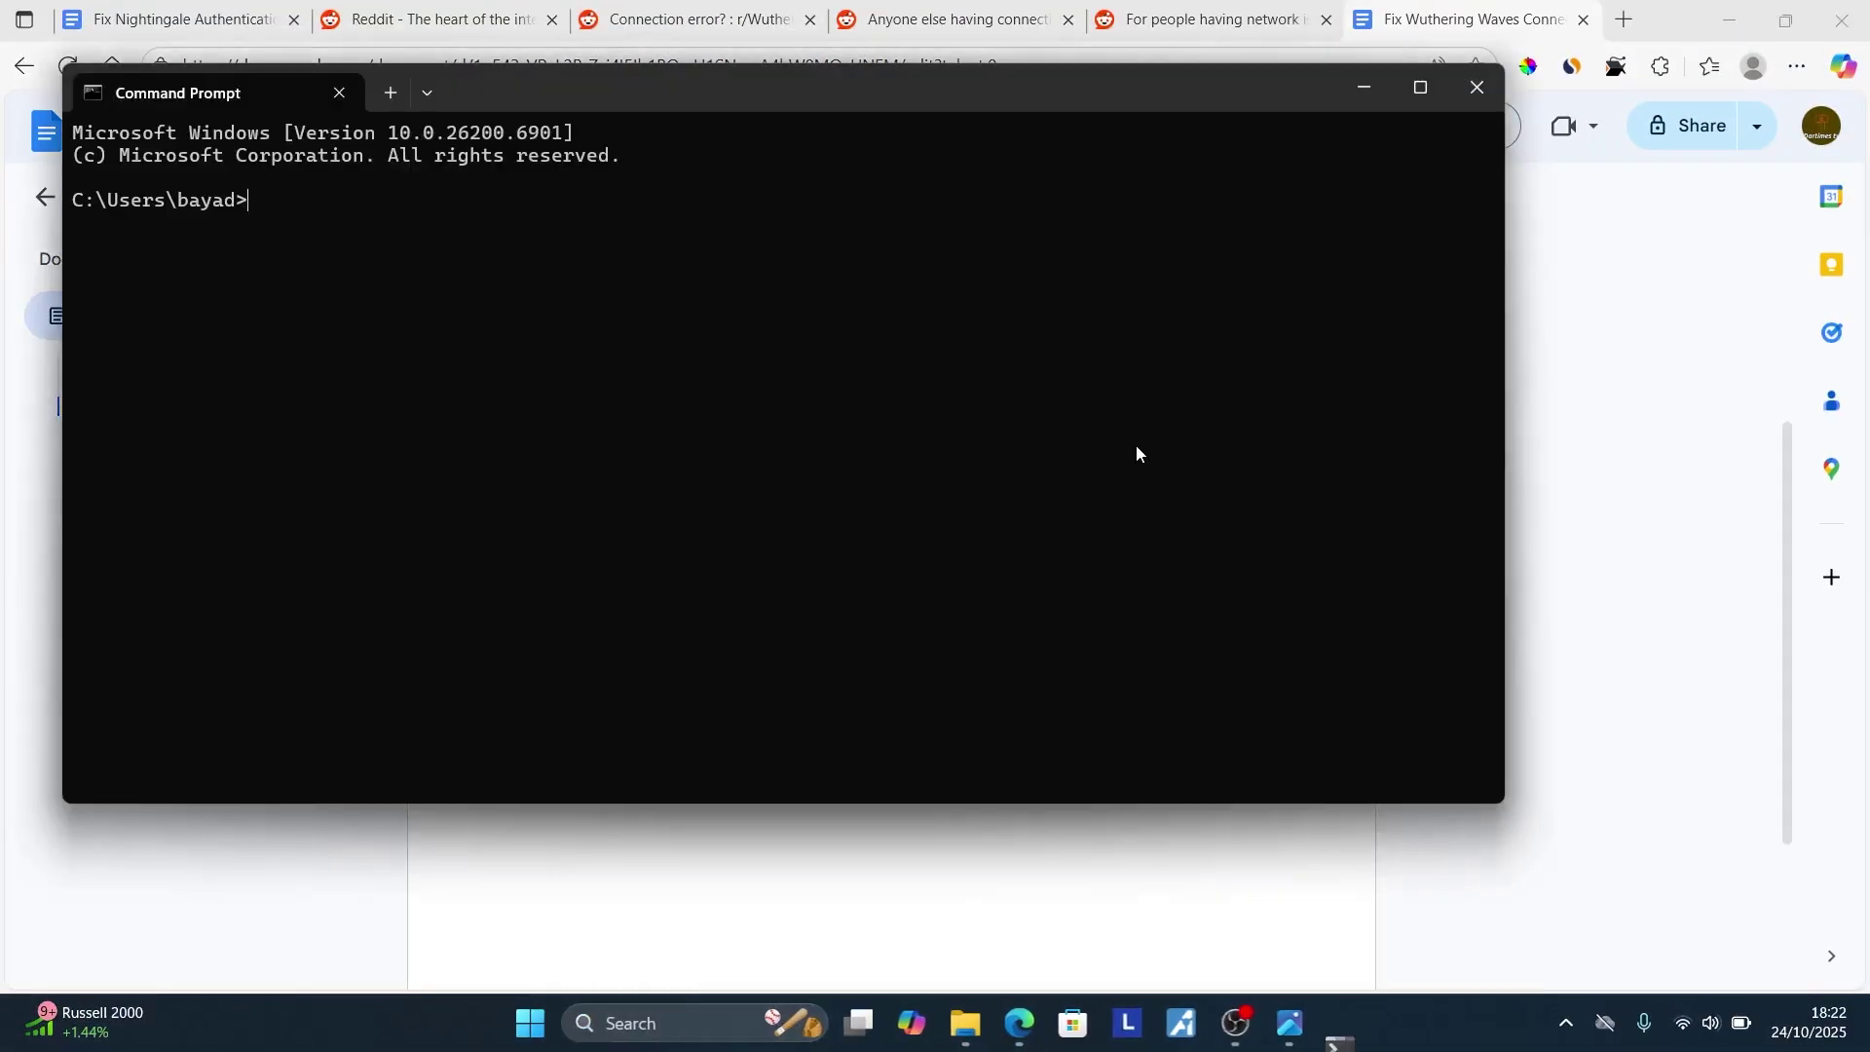
{"action": "left_click_drag", "start_coordinate": [1116, 97], "coordinate": [1172, 242]}
Minimize Command Prompt and select the reset commands from netsh winsock reset to ipconfig /flushdns.
{"action": "left_click", "coordinate": [1420, 232]}
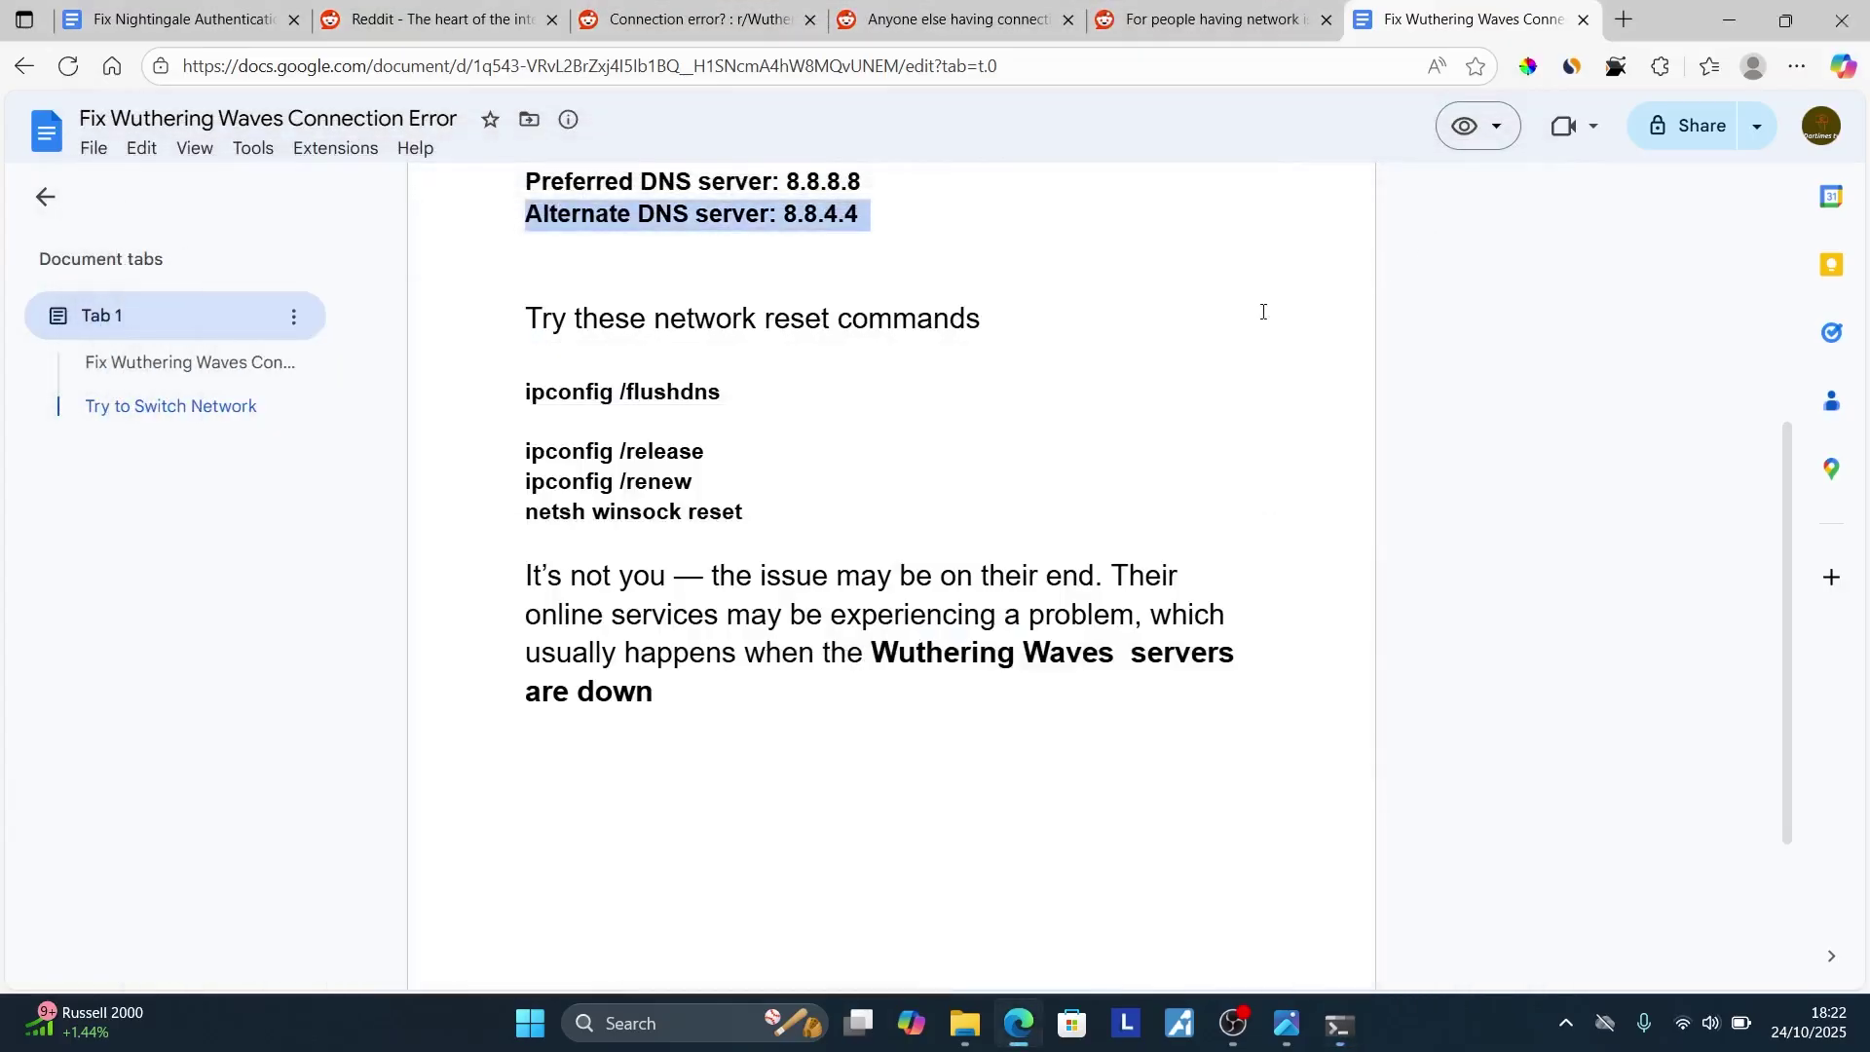
{"action": "left_click_drag", "start_coordinate": [510, 390], "coordinate": [681, 392]}
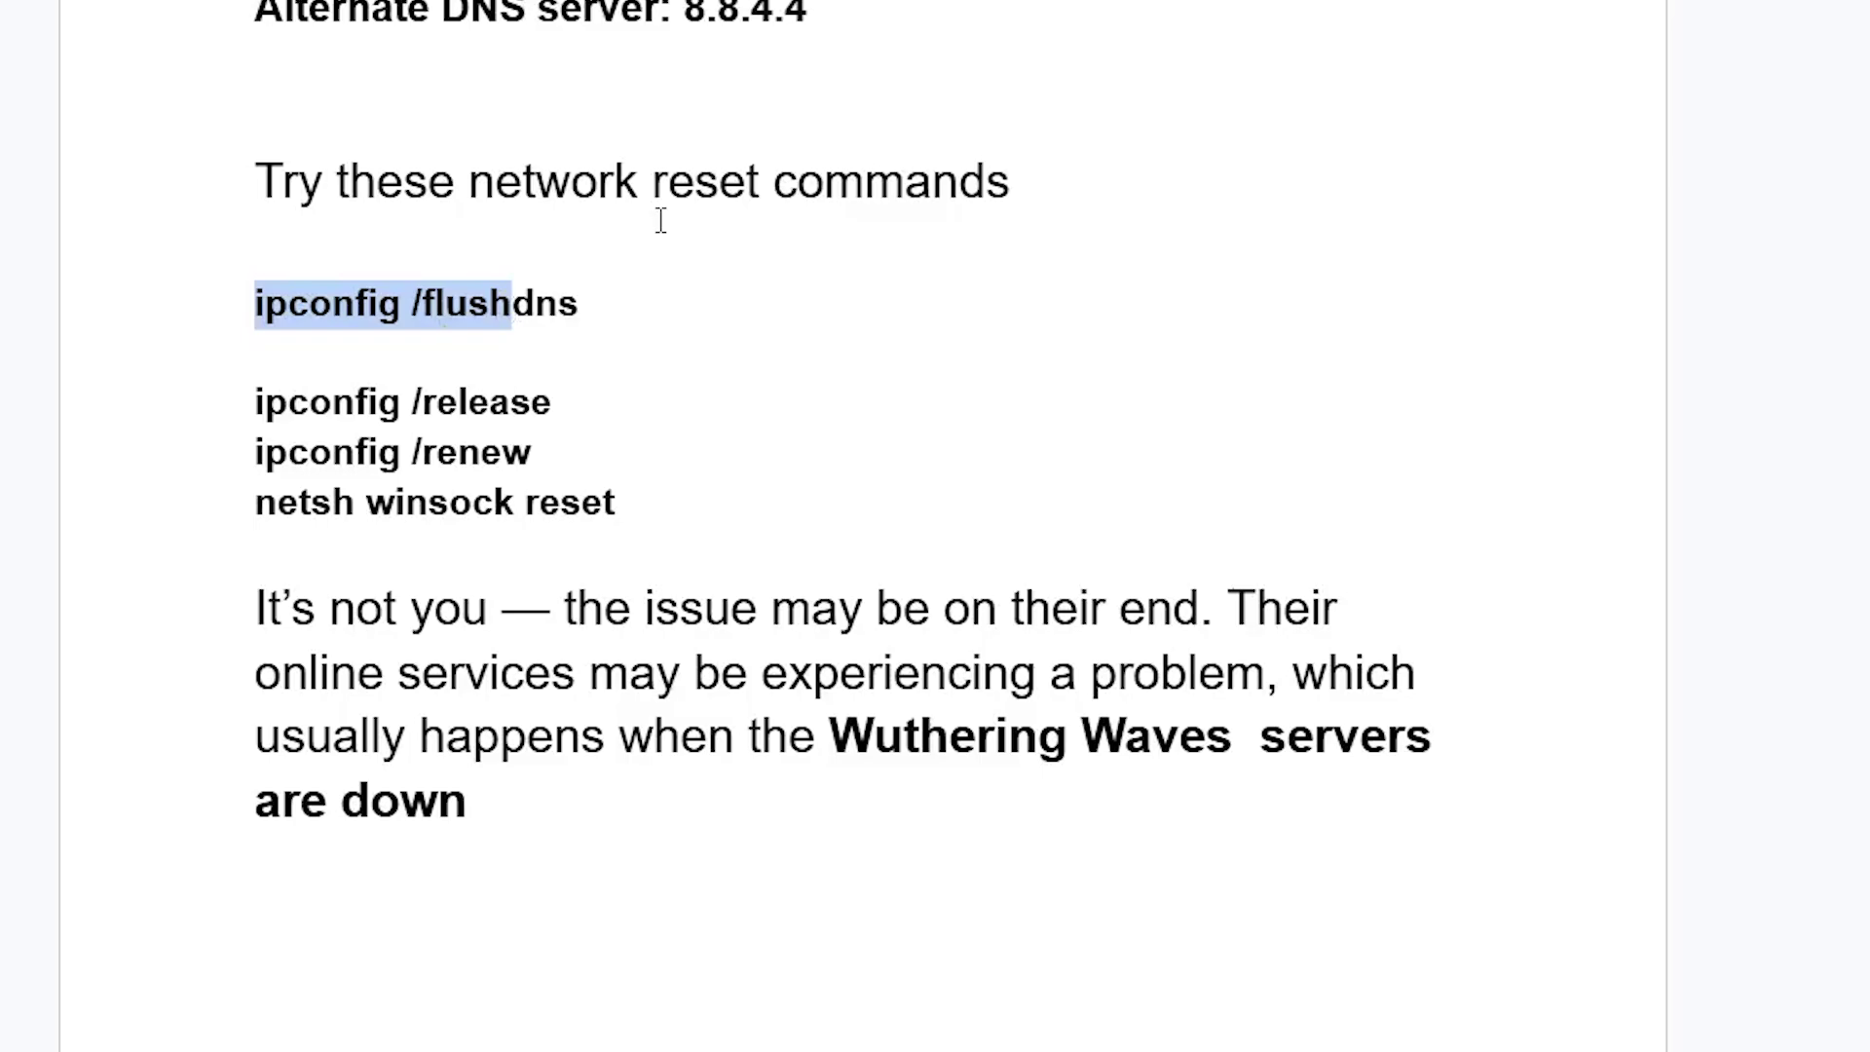
{"action": "left_click", "coordinate": [699, 324]}
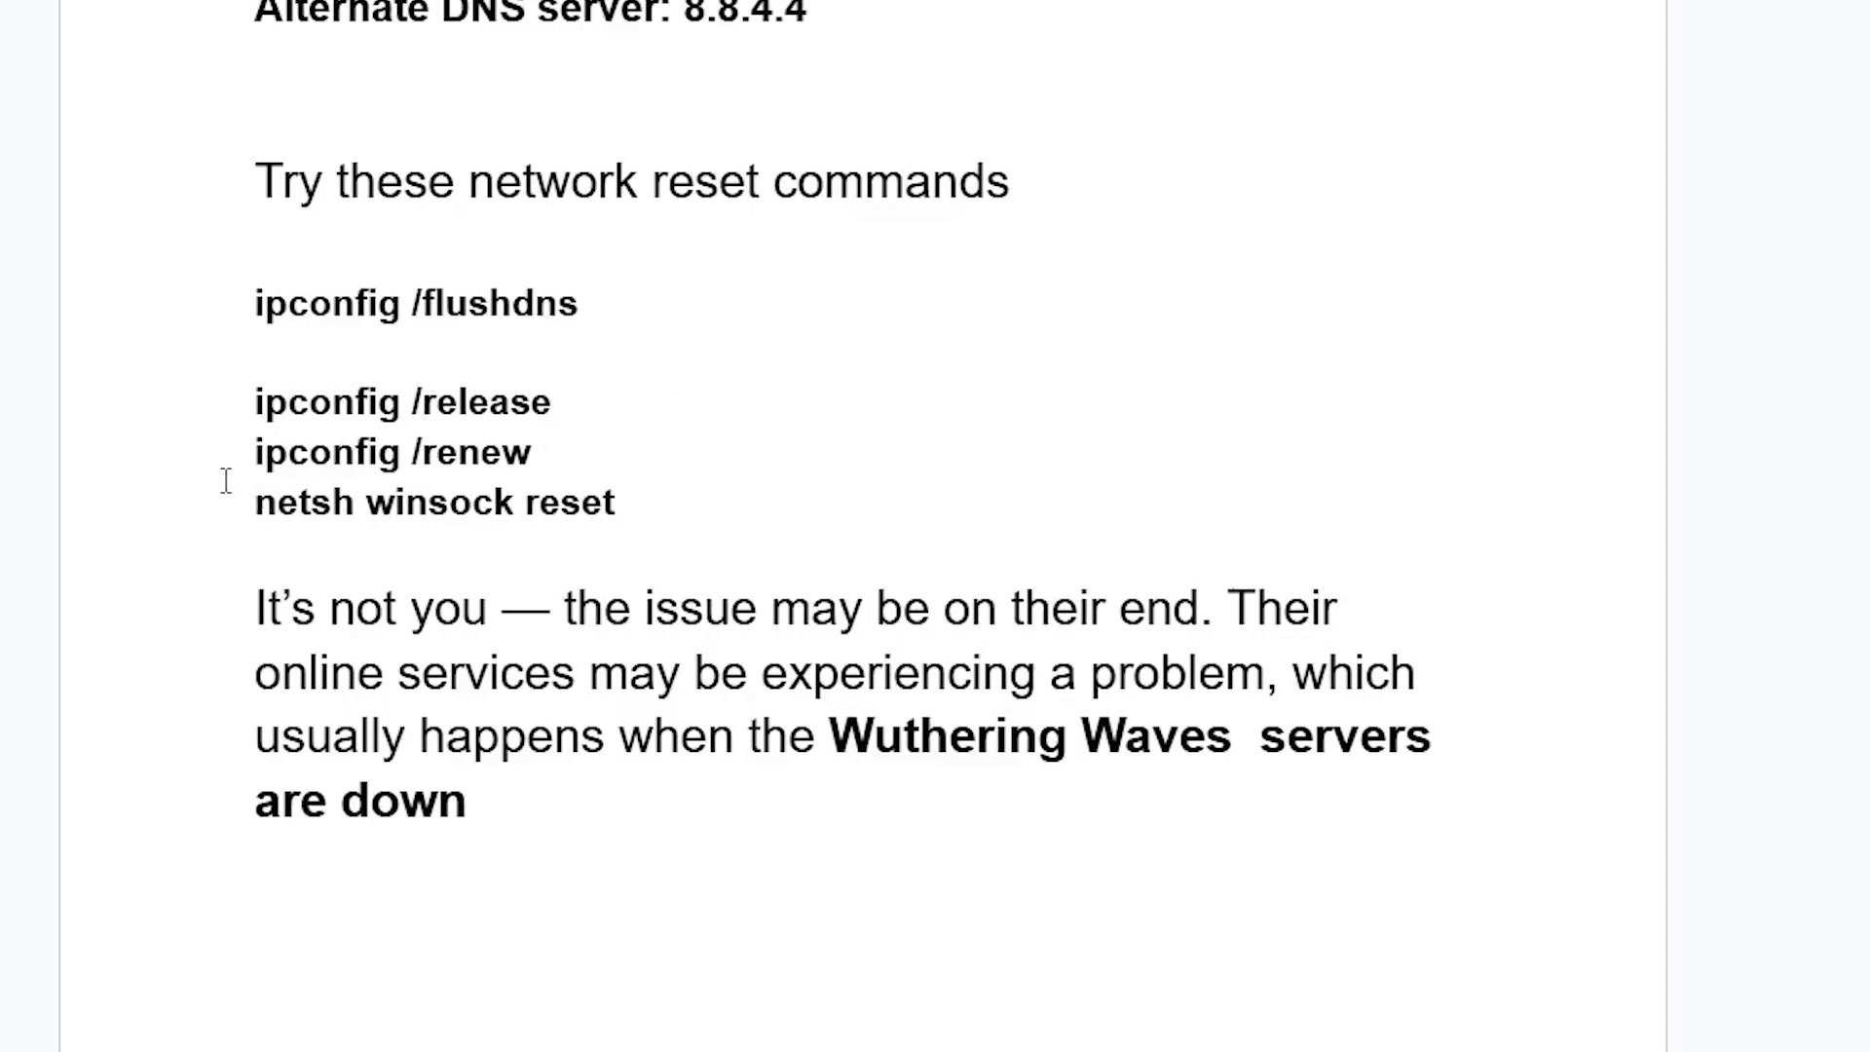
{"action": "left_click_drag", "start_coordinate": [225, 481], "coordinate": [312, 471]}
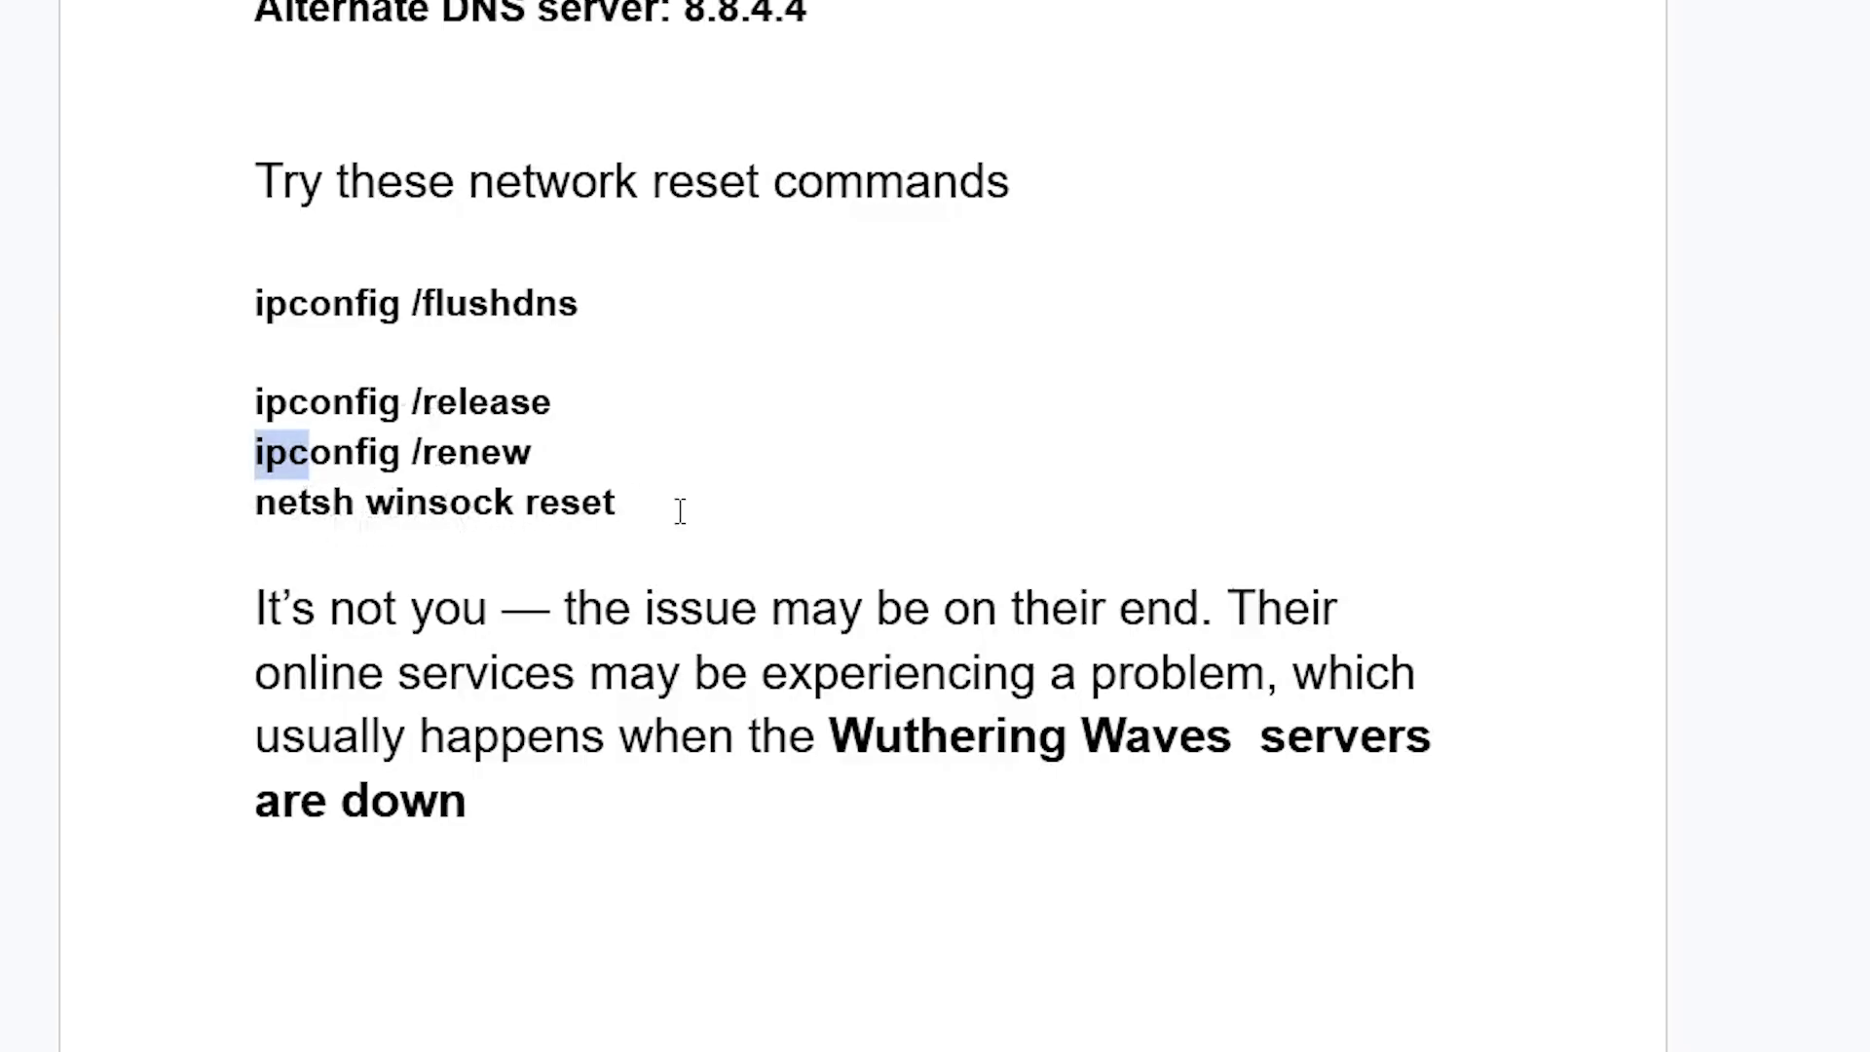
{"action": "left_click_drag", "start_coordinate": [680, 512], "coordinate": [238, 318]}
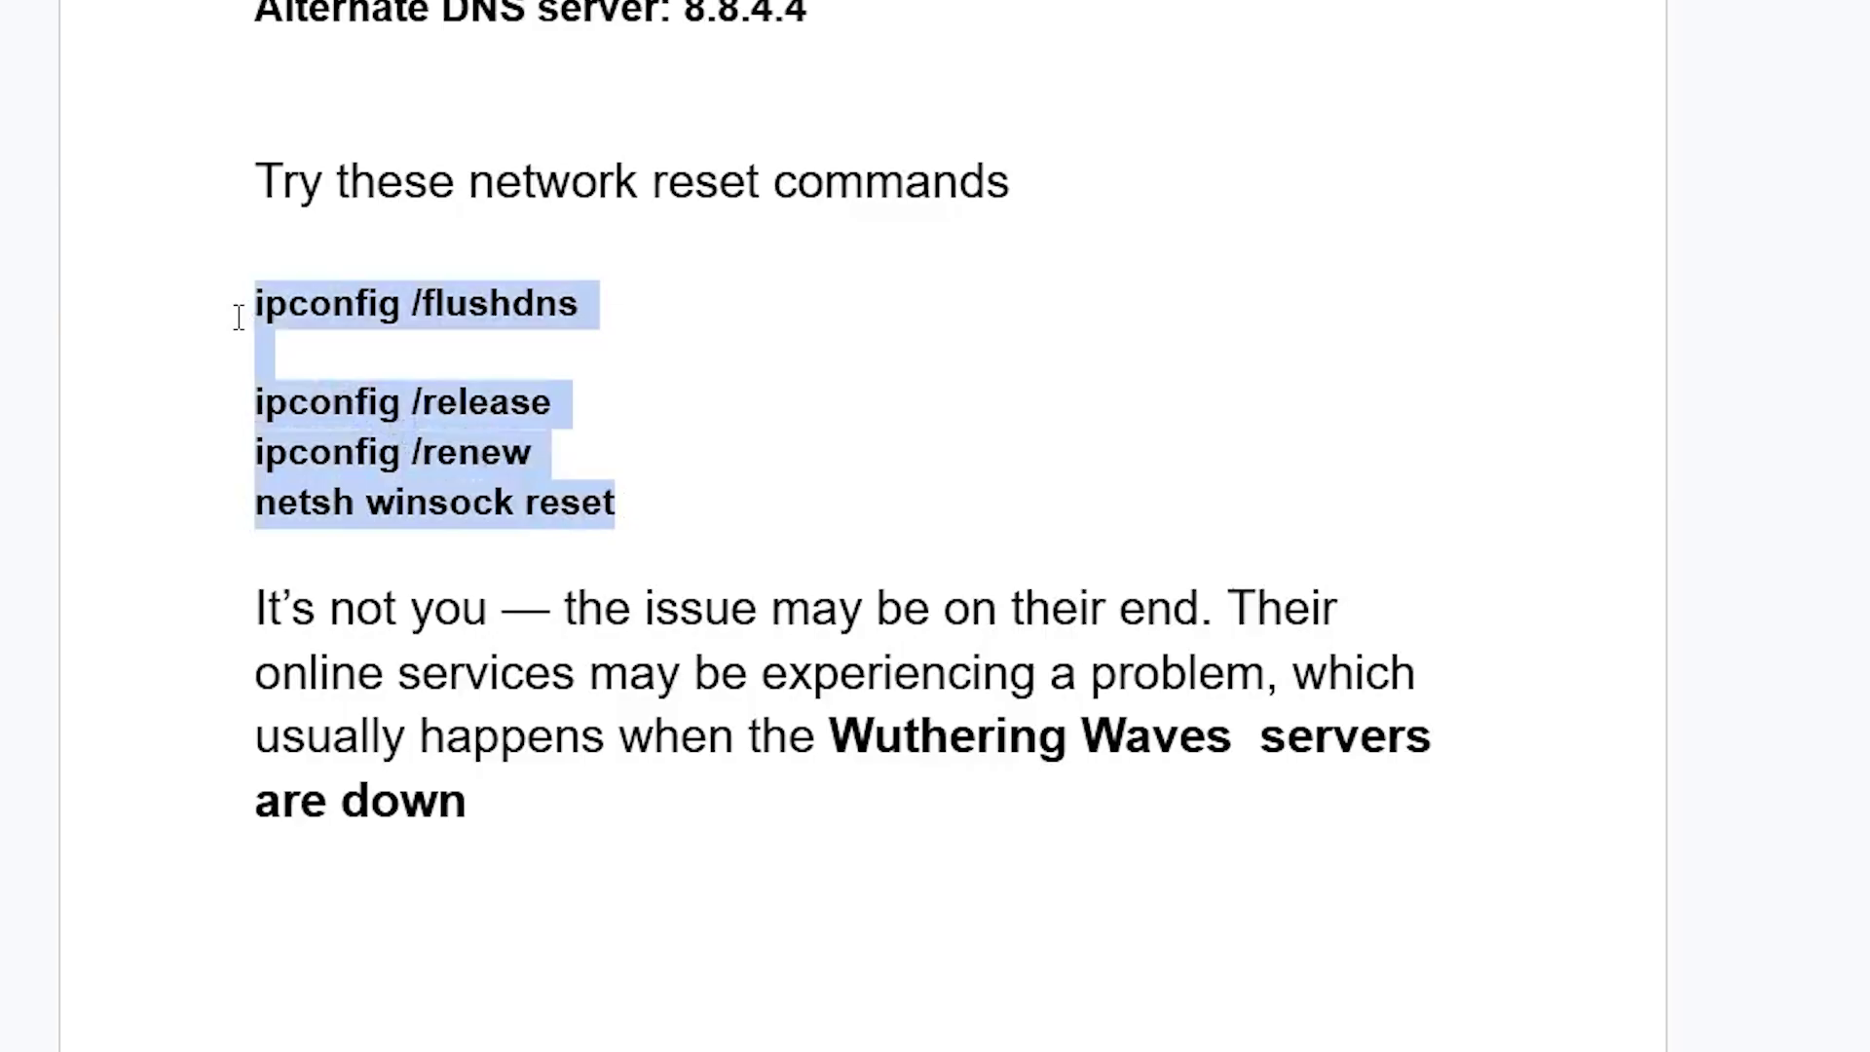
{"action": "scroll", "coordinate": [282, 362], "scroll_direction": "up", "scroll_amount": 8}
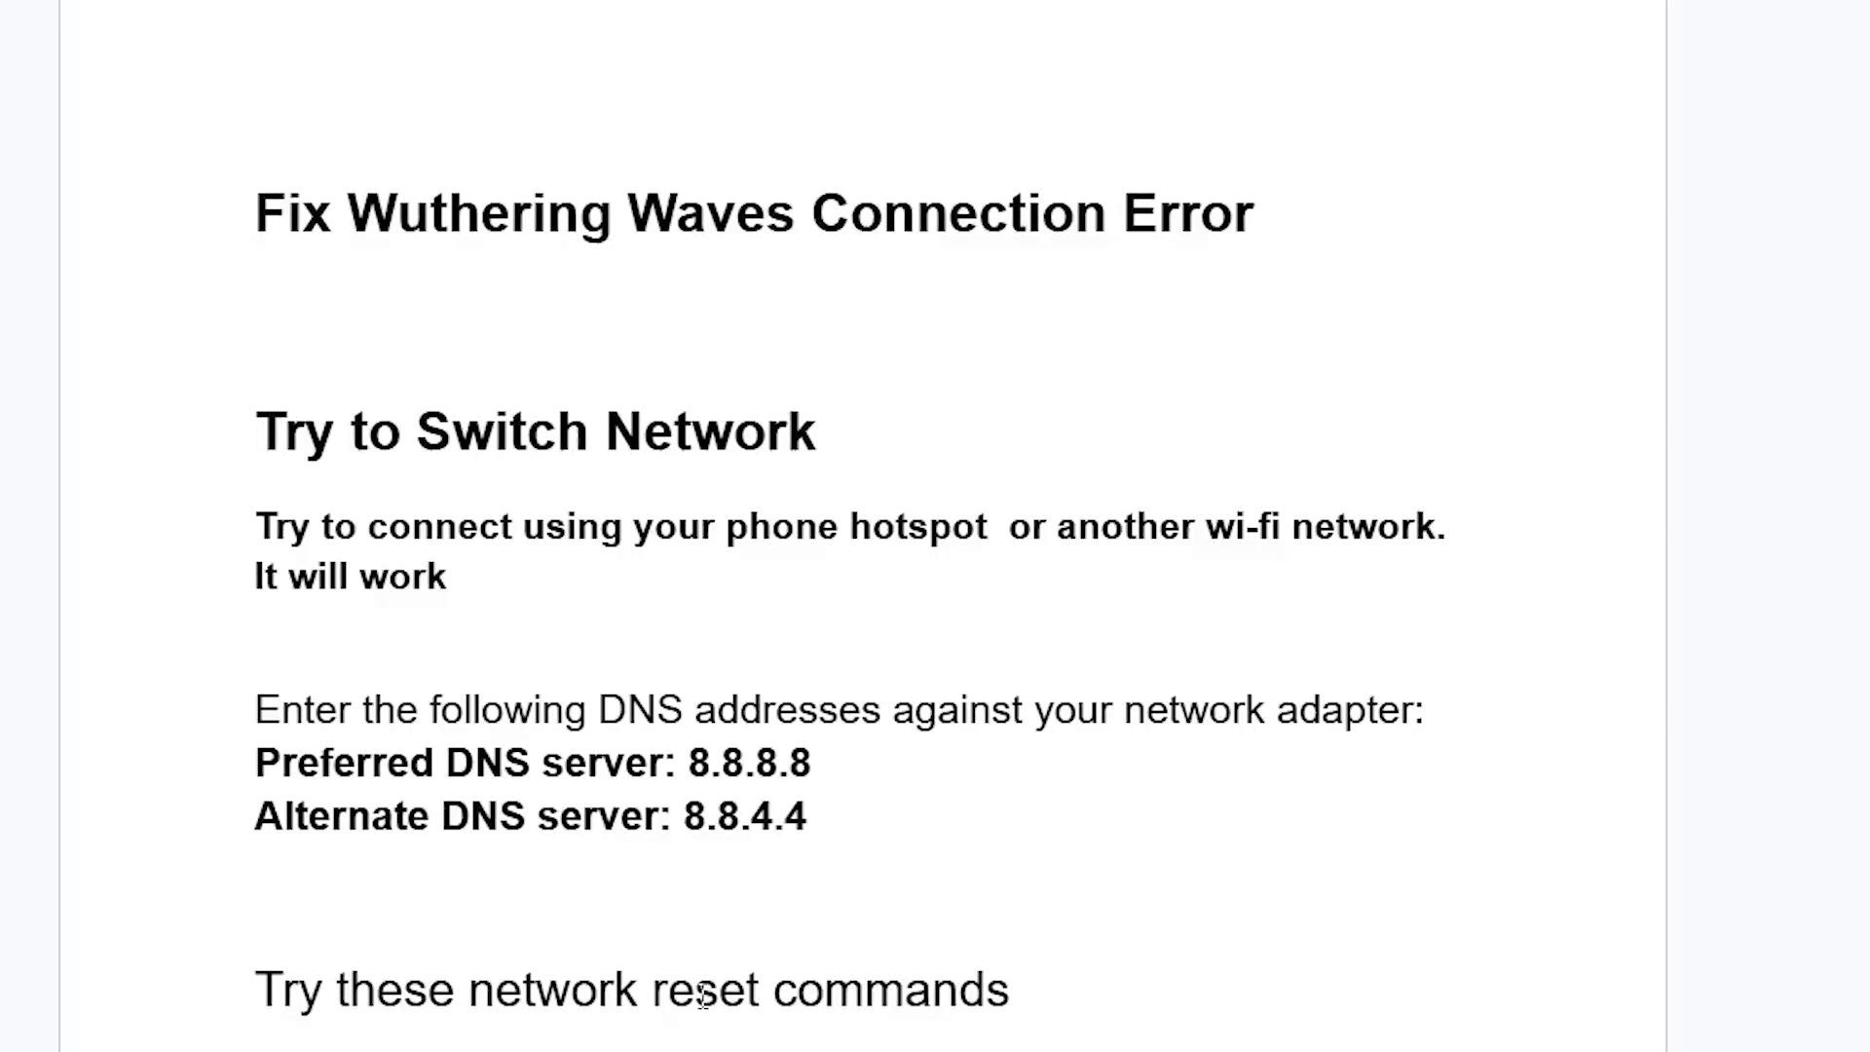
{"action": "scroll", "coordinate": [702, 1004], "scroll_direction": "down", "scroll_amount": 8}
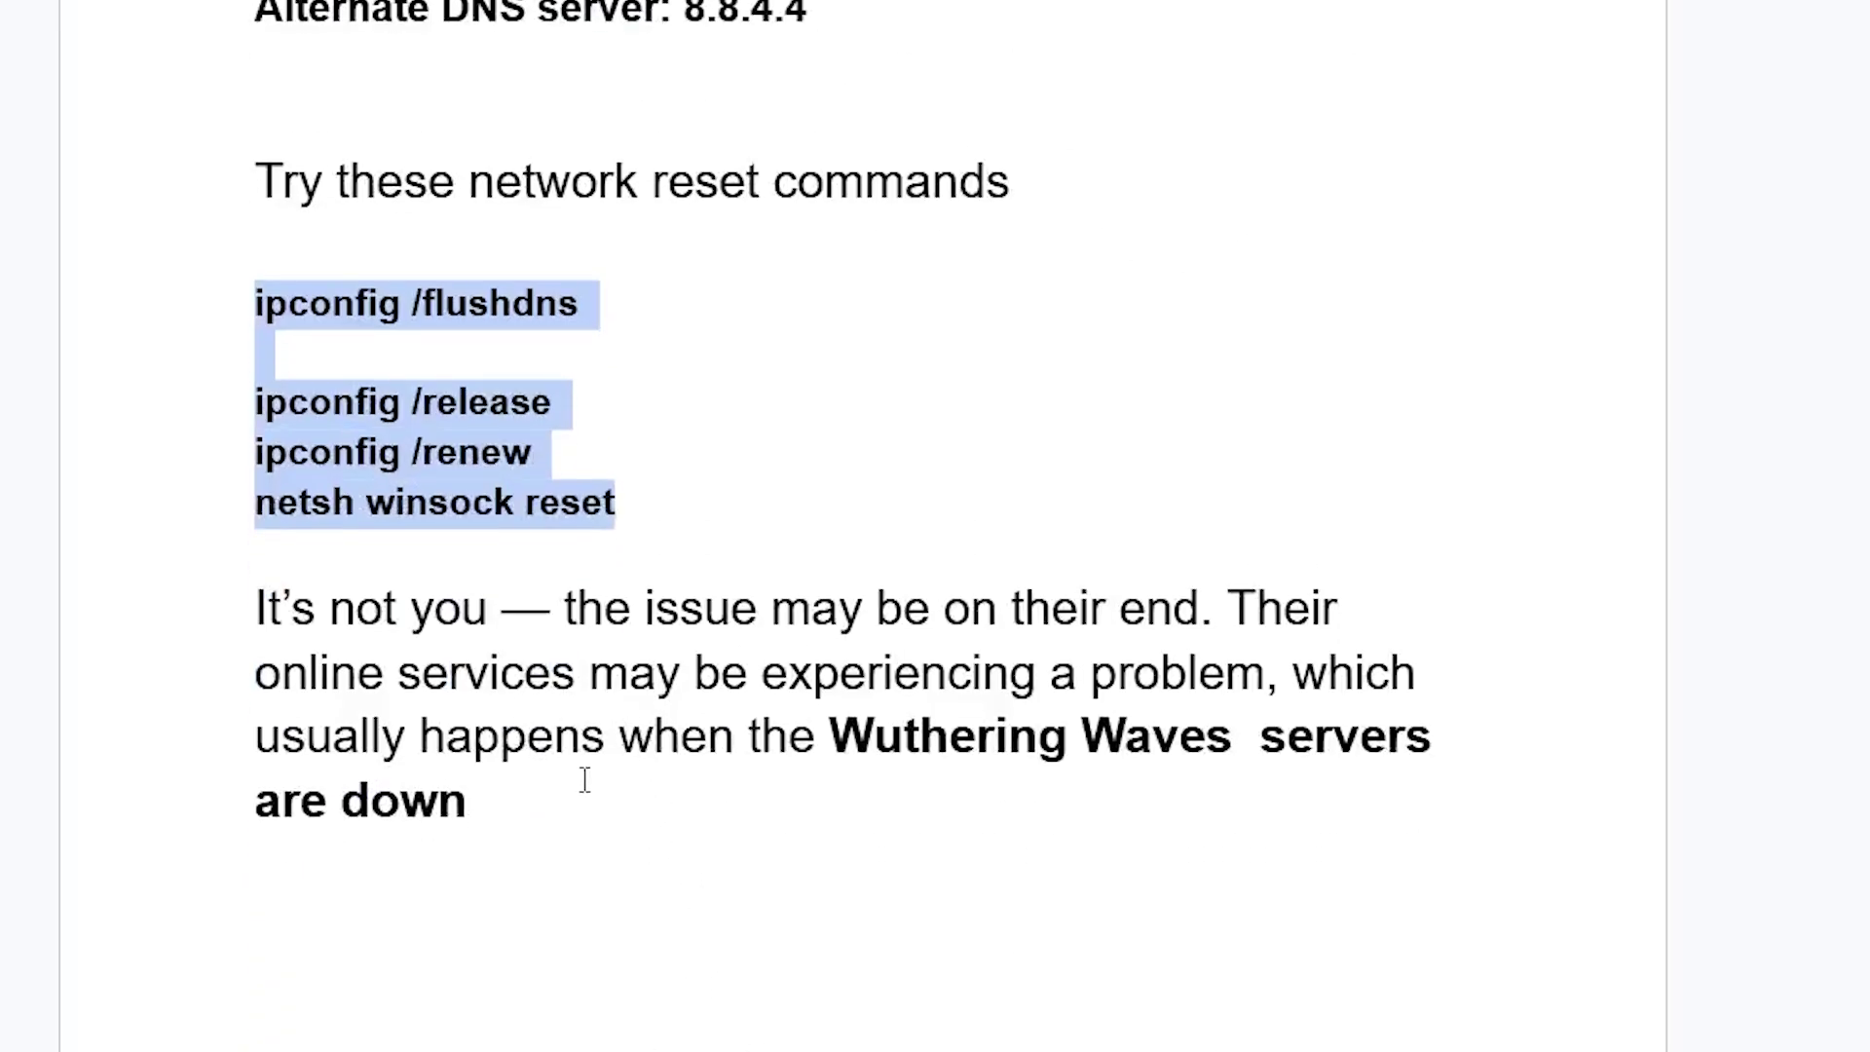